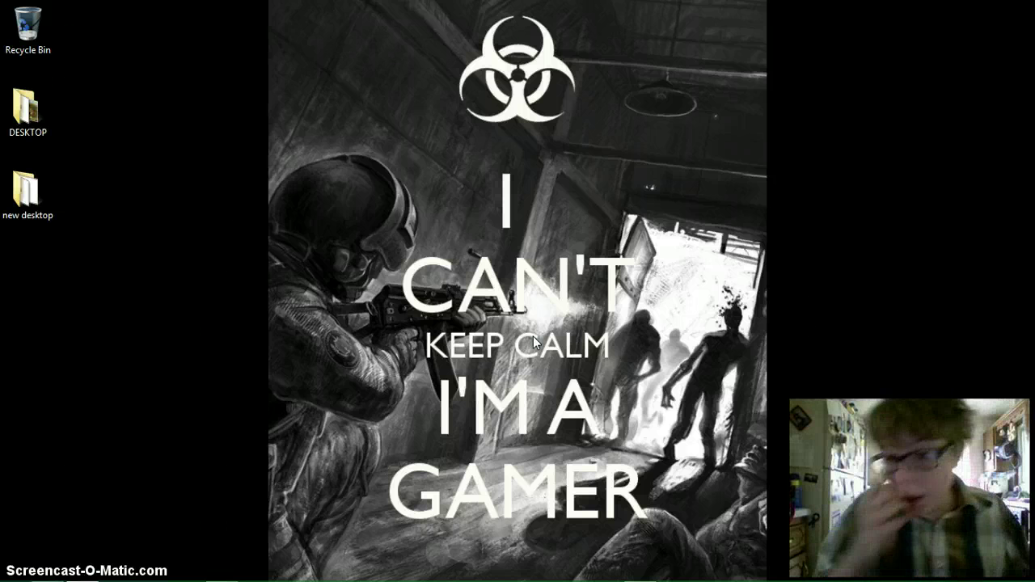
Restore Chrome, zoom the R4i SDHC card photo in and out, and close the Free Software Downloads tab
mouse_move(476, 576)
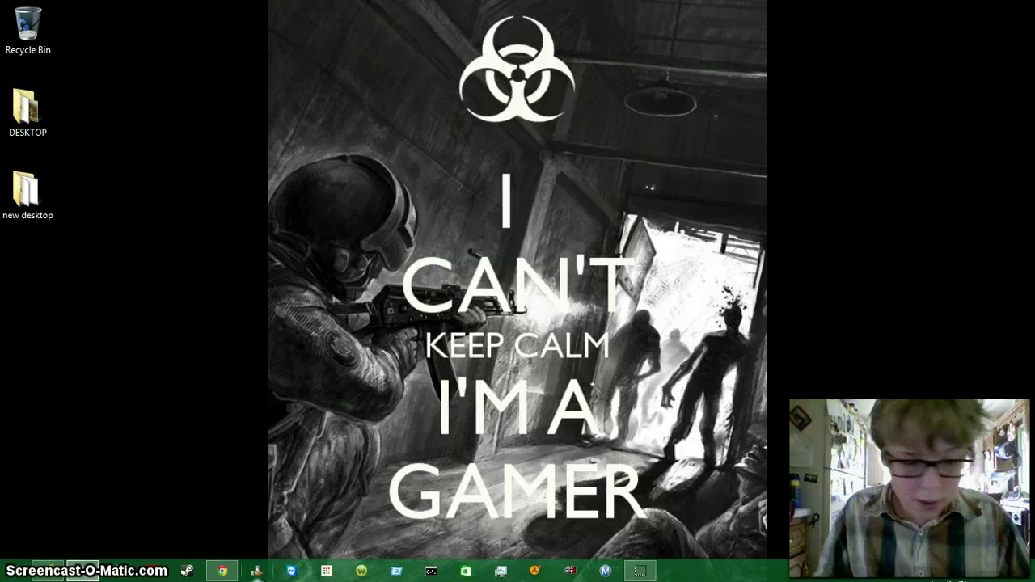
click(221, 571)
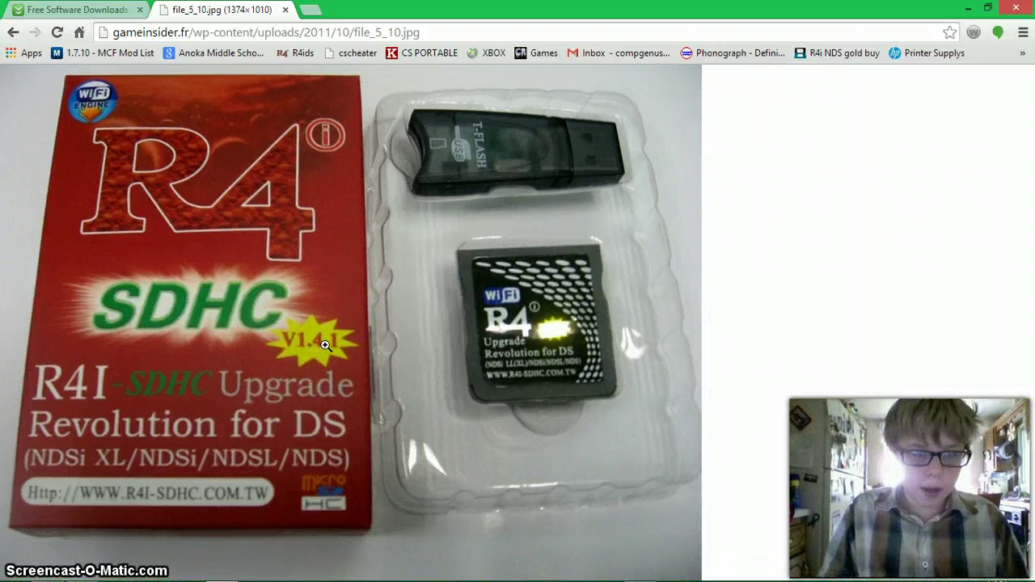
click(324, 346)
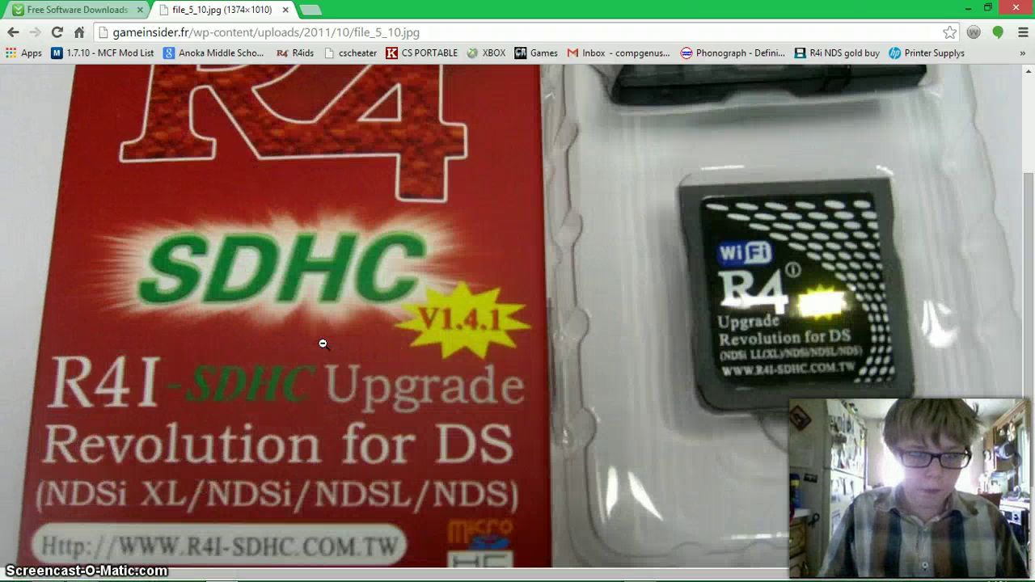
click(473, 323)
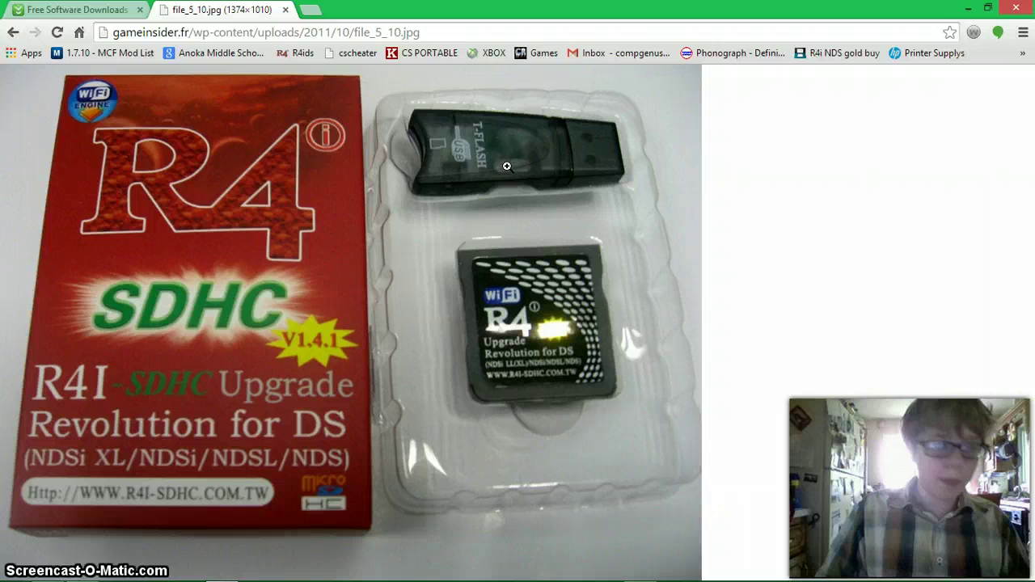
click(140, 10)
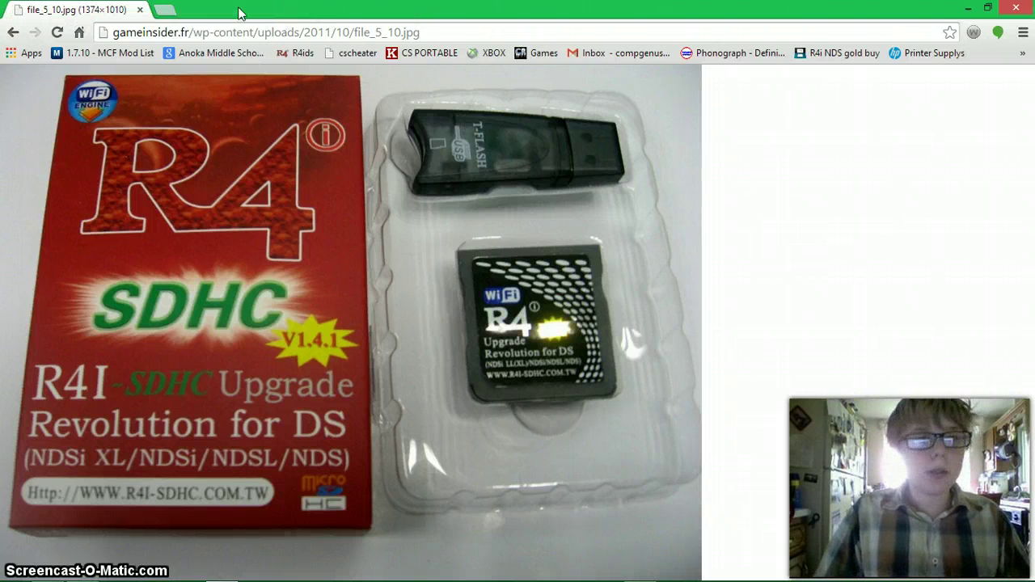
Load coolrom.com in a new tab
click(173, 9)
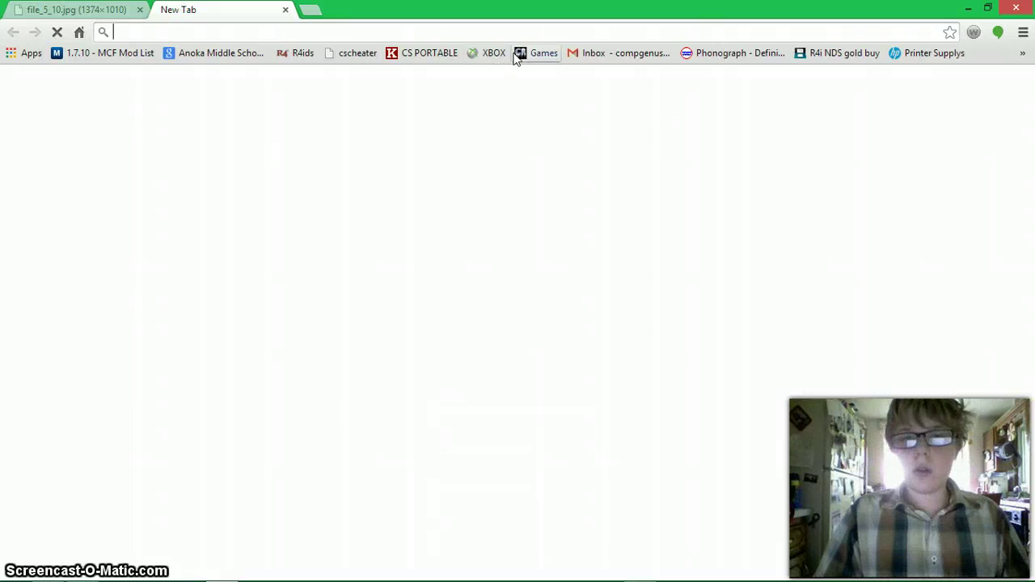
text(coolrom.com)
key(Return)
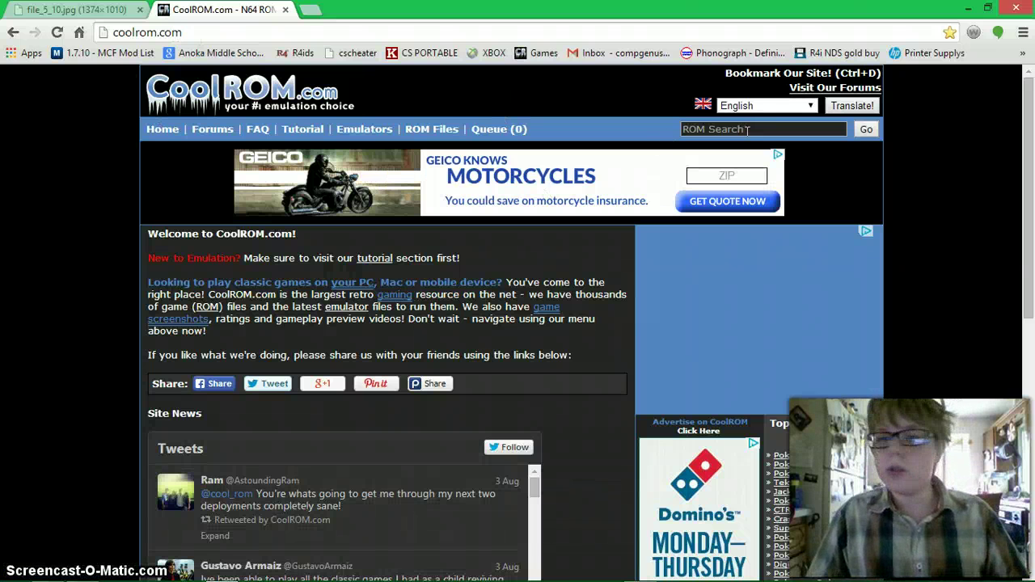
Search 'mario kart', open the Mario Kart DS ROM page, and launch its alternative download window
text(mario)
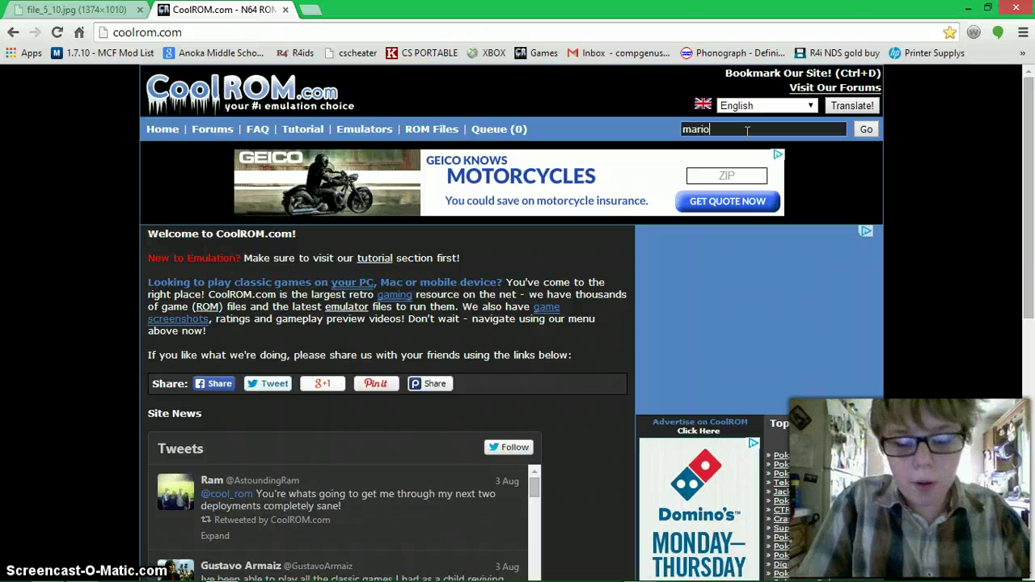
text( kart)
key(Return)
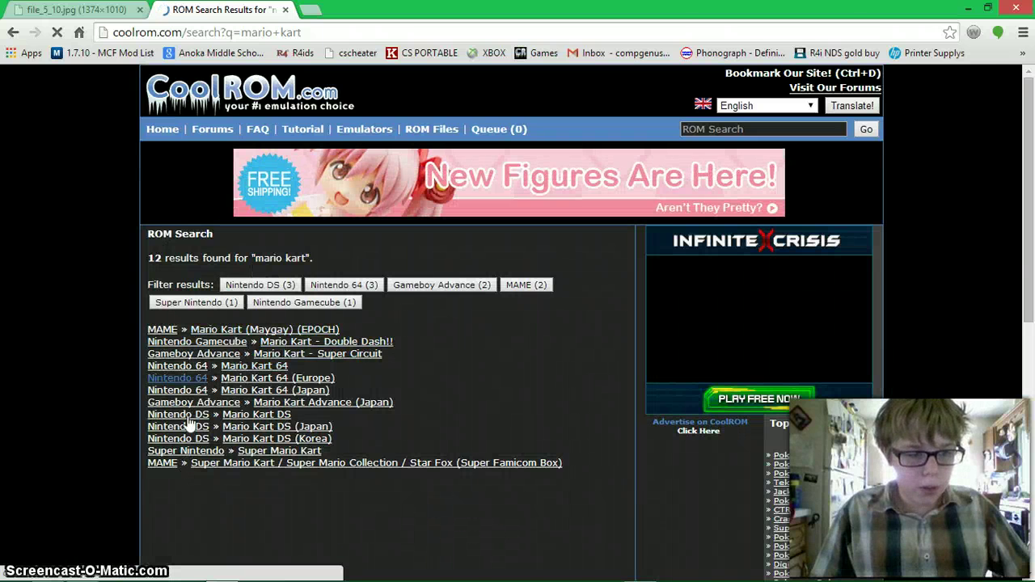
click(255, 415)
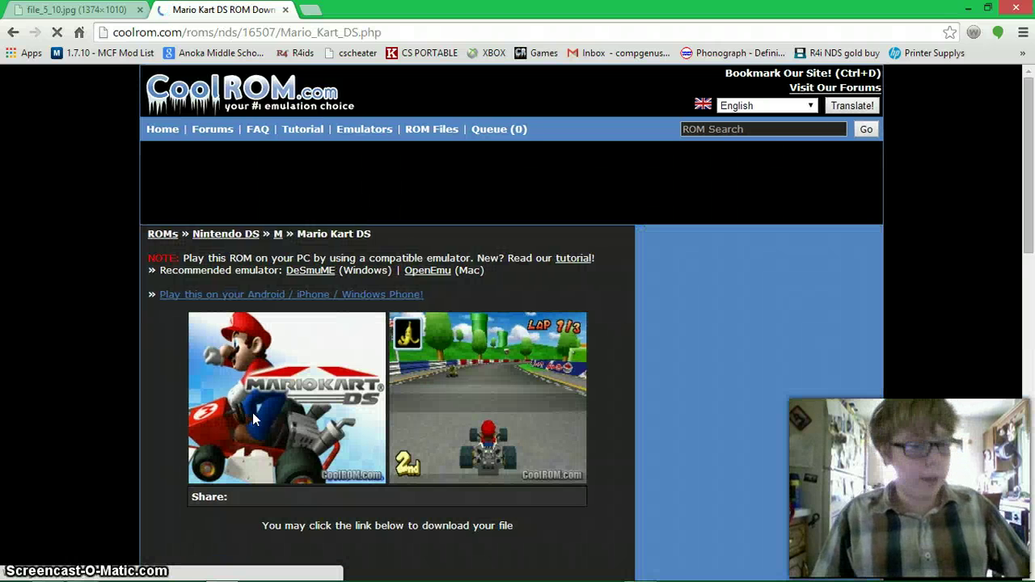
scroll(528, 338, down, 5)
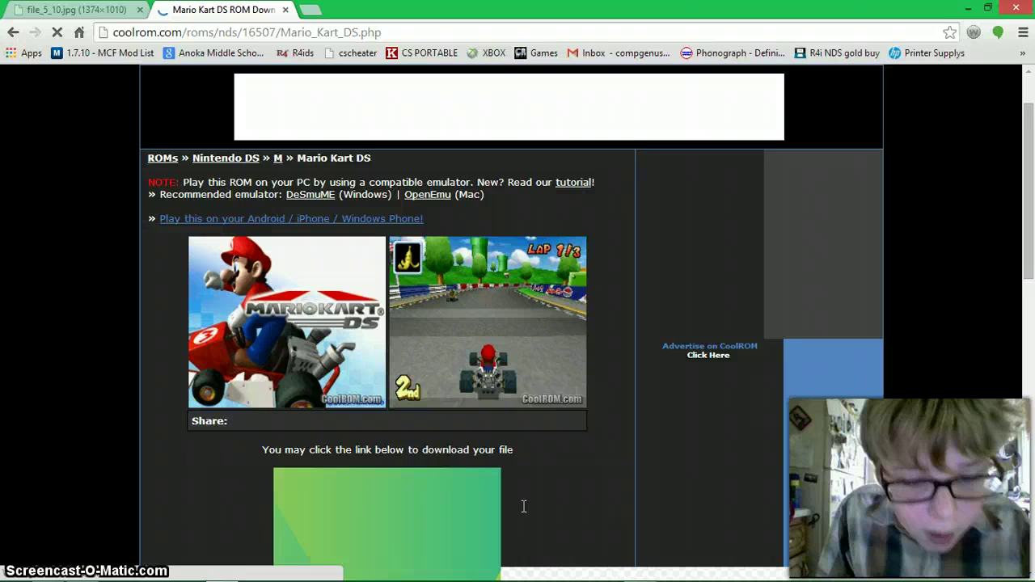
scroll(253, 340, down, 4)
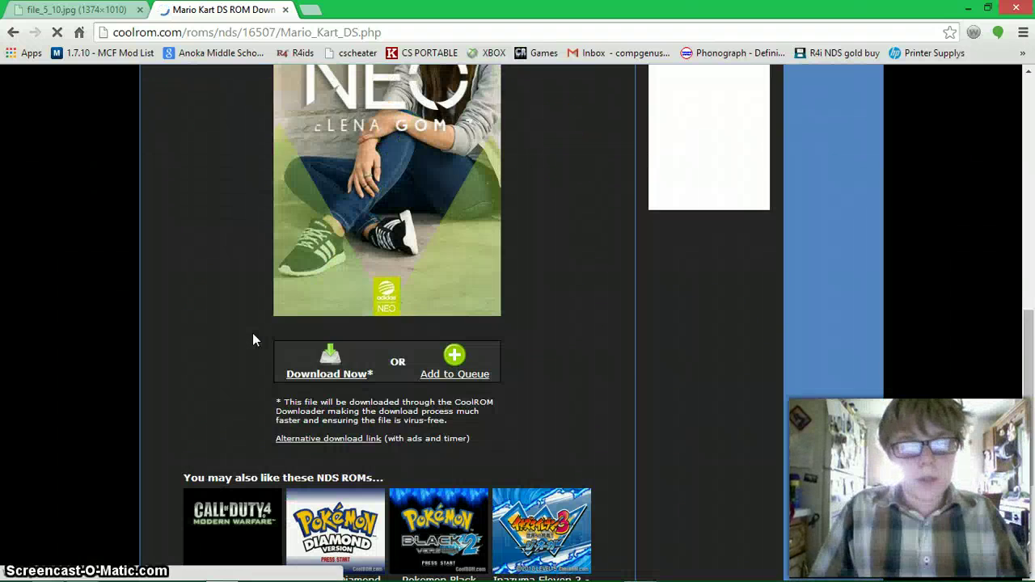
scroll(254, 338, down, 1)
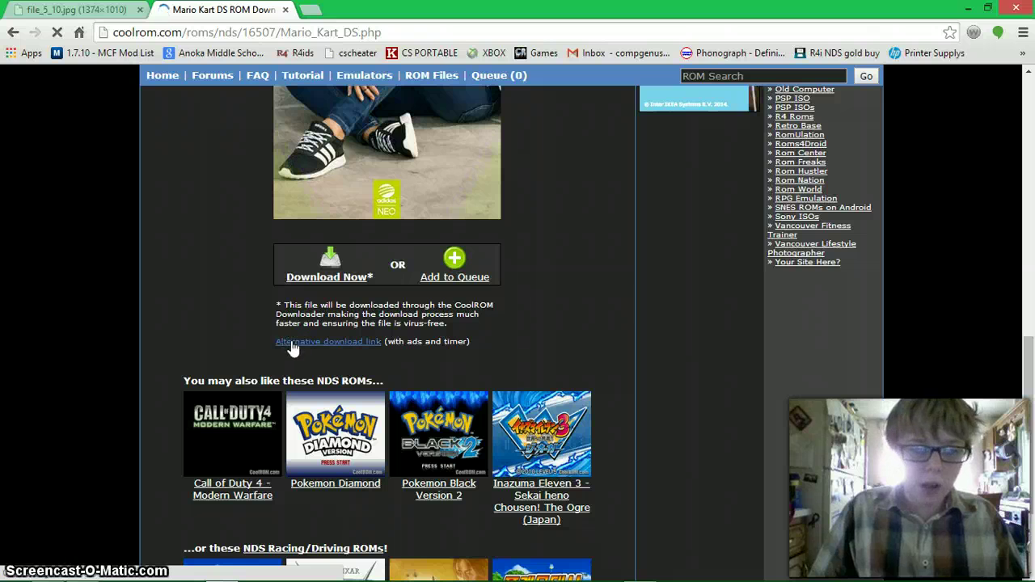
click(339, 343)
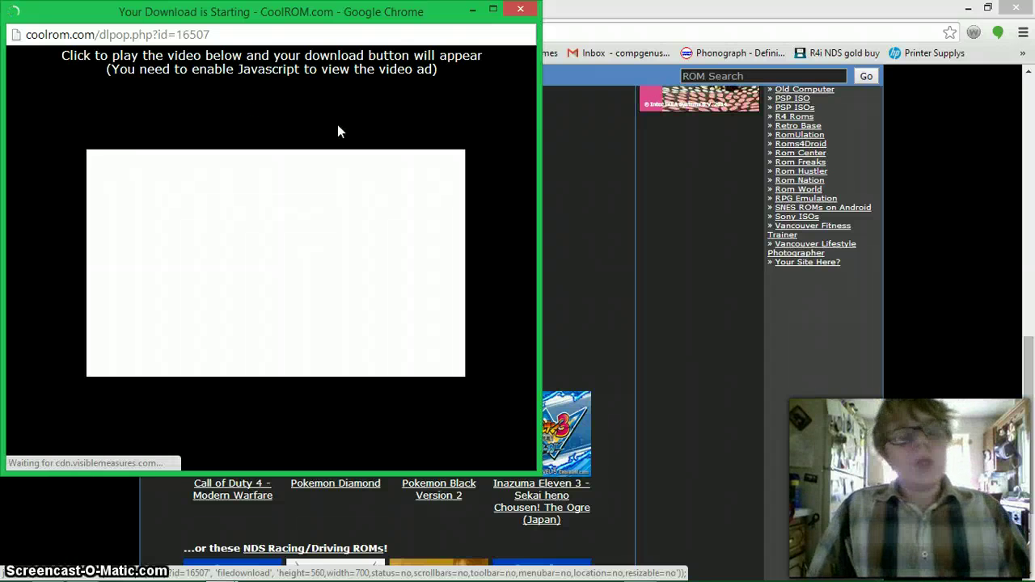
Play and pause the sponsored video, then request the Mario Kart DS.zip download
click(312, 268)
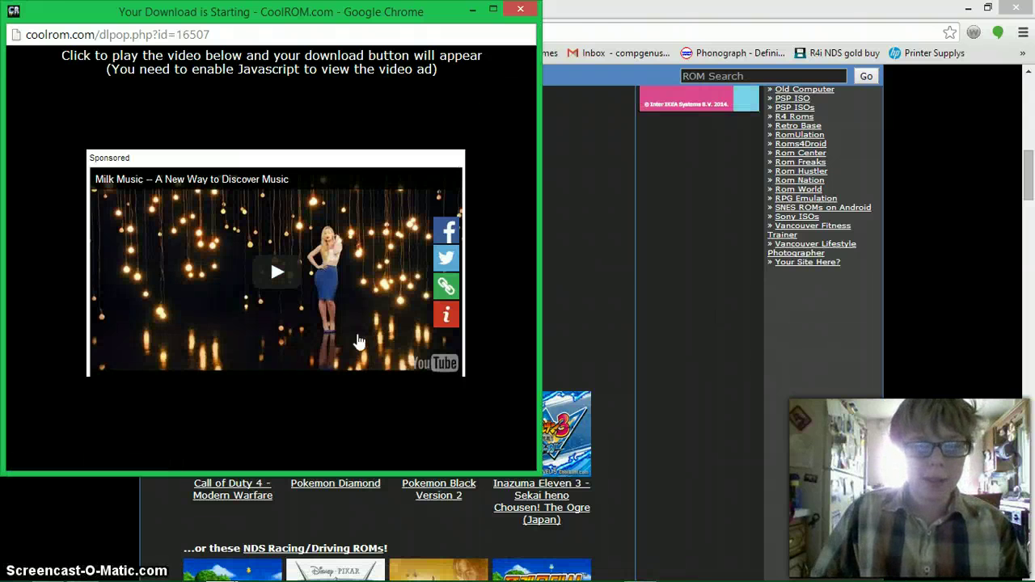
click(289, 275)
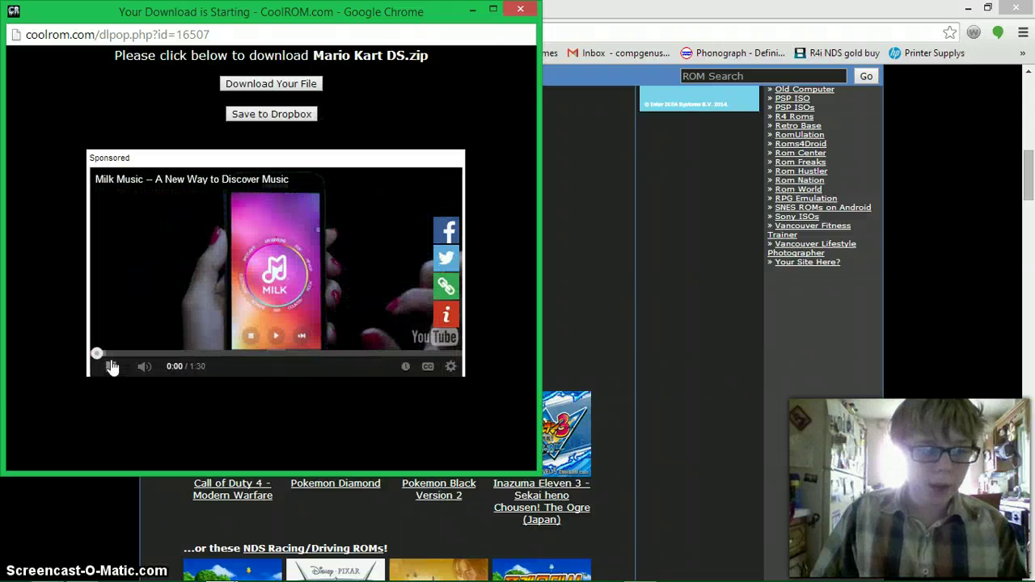
click(111, 366)
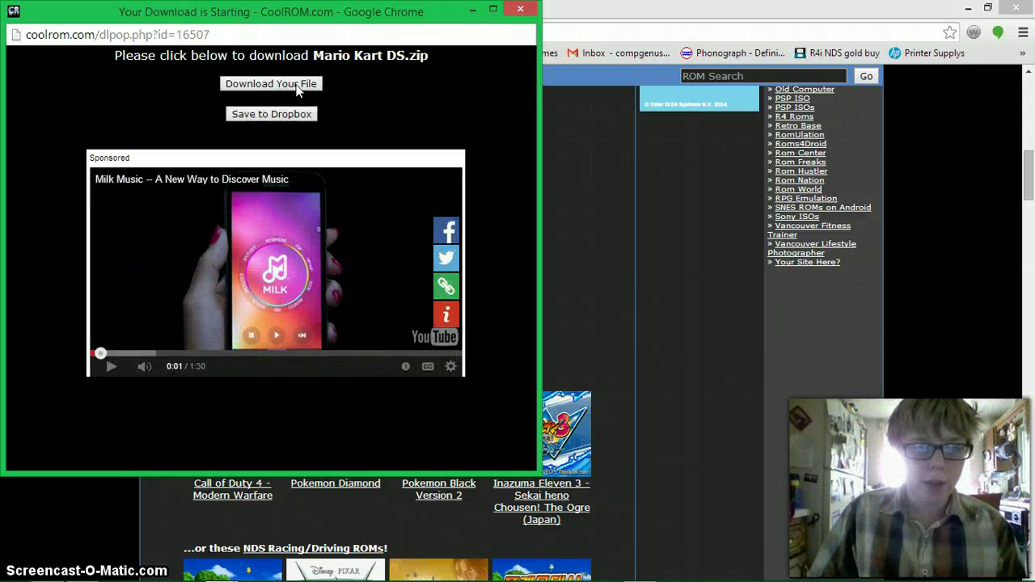
click(296, 85)
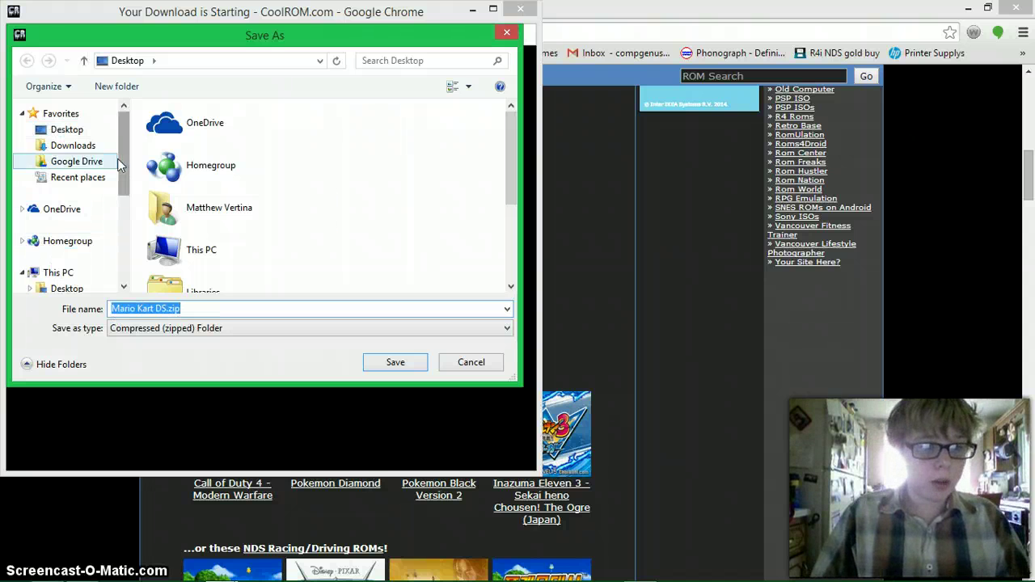
Save Mario Kart DS.zip, close the card photo tab, and minimise the main Chrome window
click(393, 363)
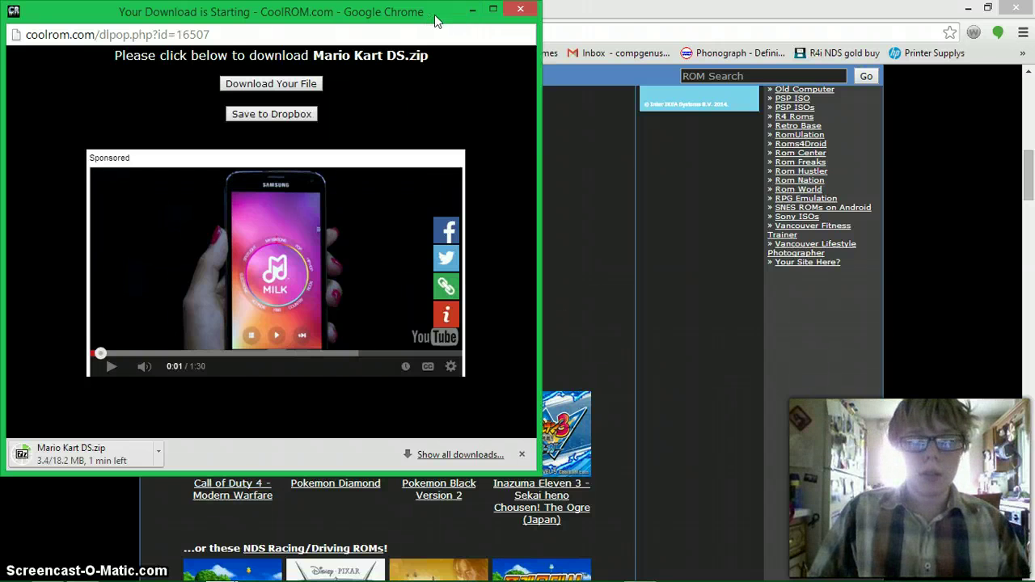
drag(434, 15, 586, 69)
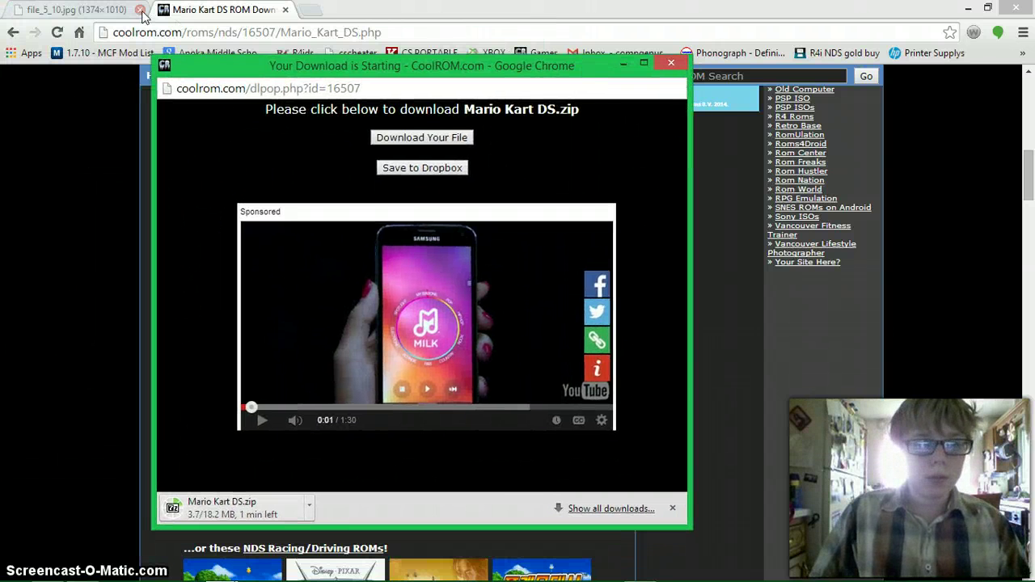
click(140, 9)
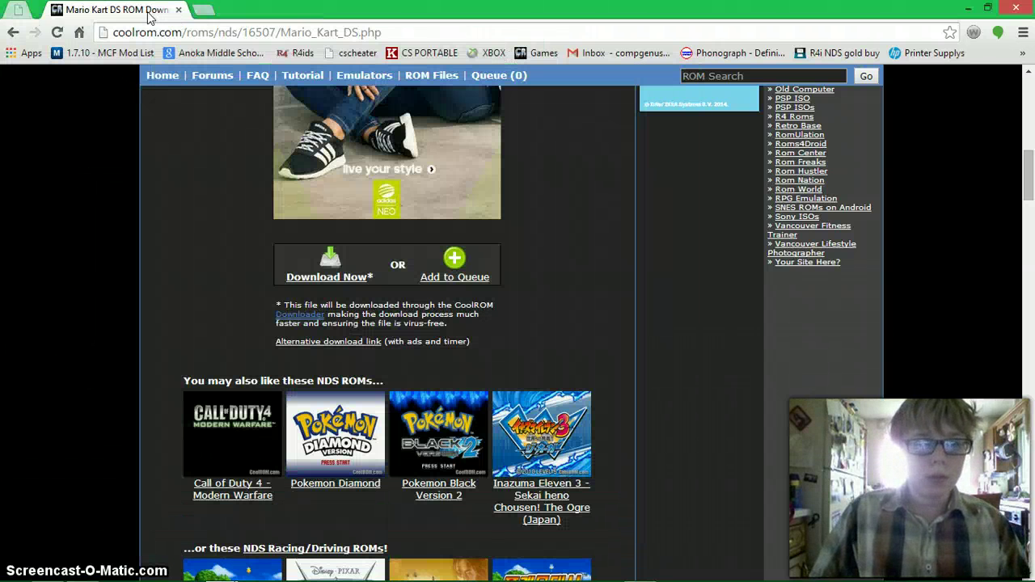
click(975, 6)
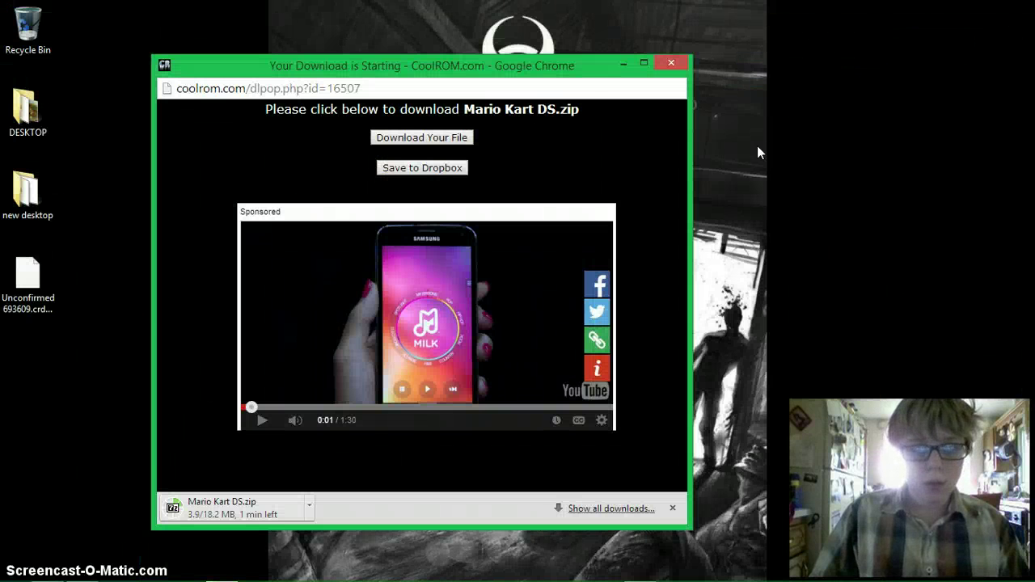
Move the download pop-up right and bring up the R4I SDHC (D:) drive in File Explorer
drag(512, 68, 793, 78)
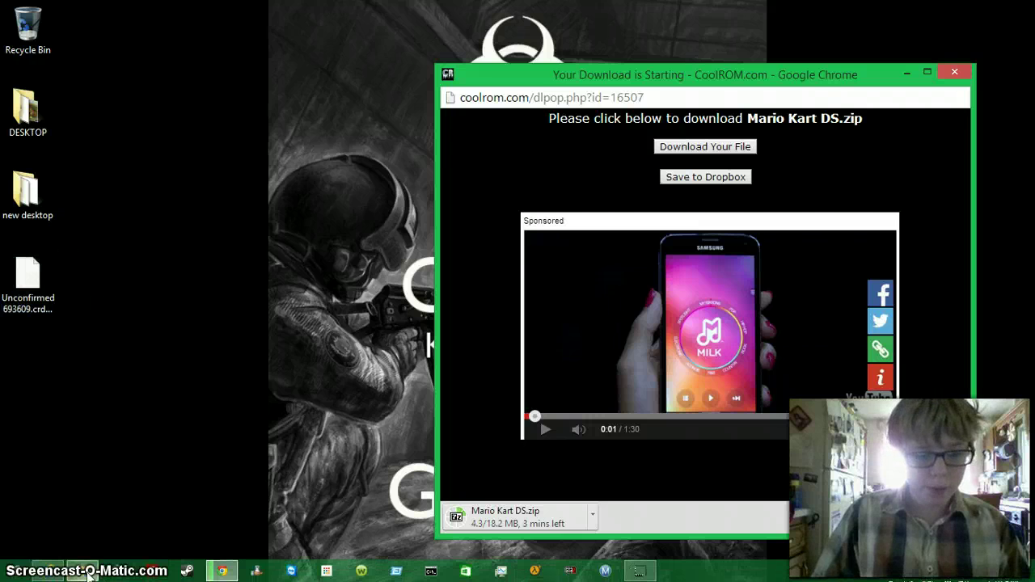
click(84, 572)
drag(658, 109, 350, 98)
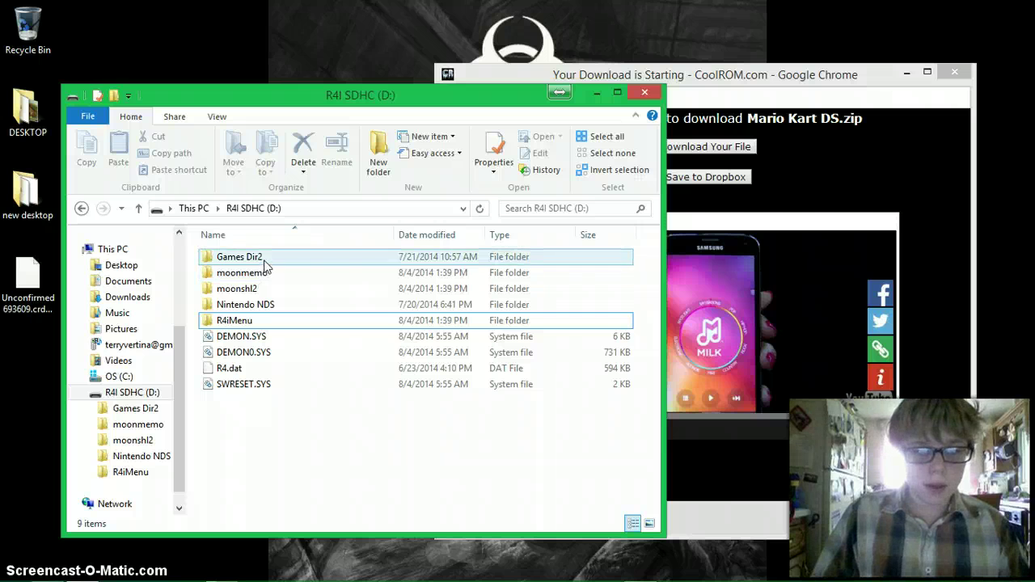
Look inside the Games Dir2 and Nintendo NDS folders on the card
click(264, 261)
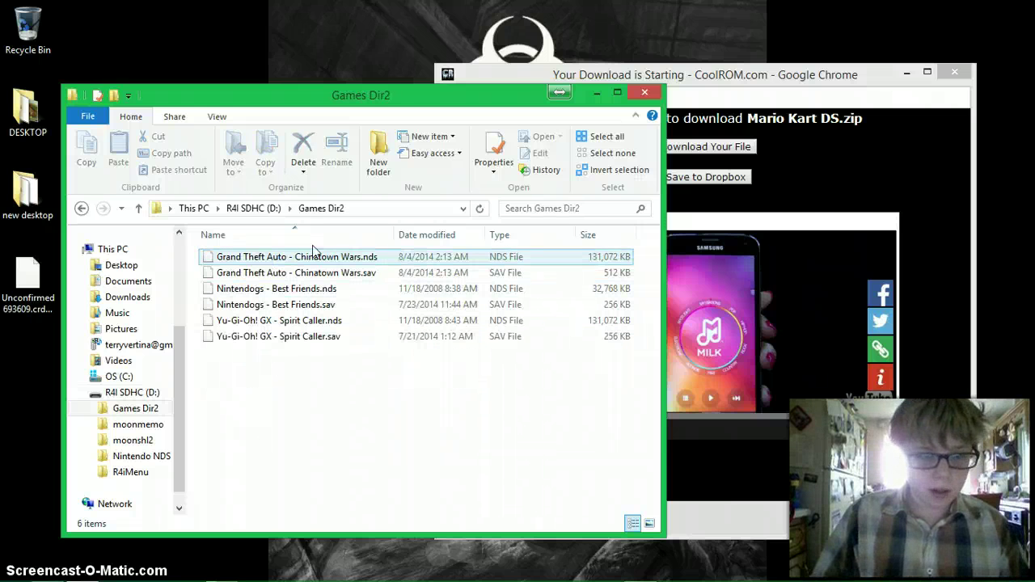
click(243, 209)
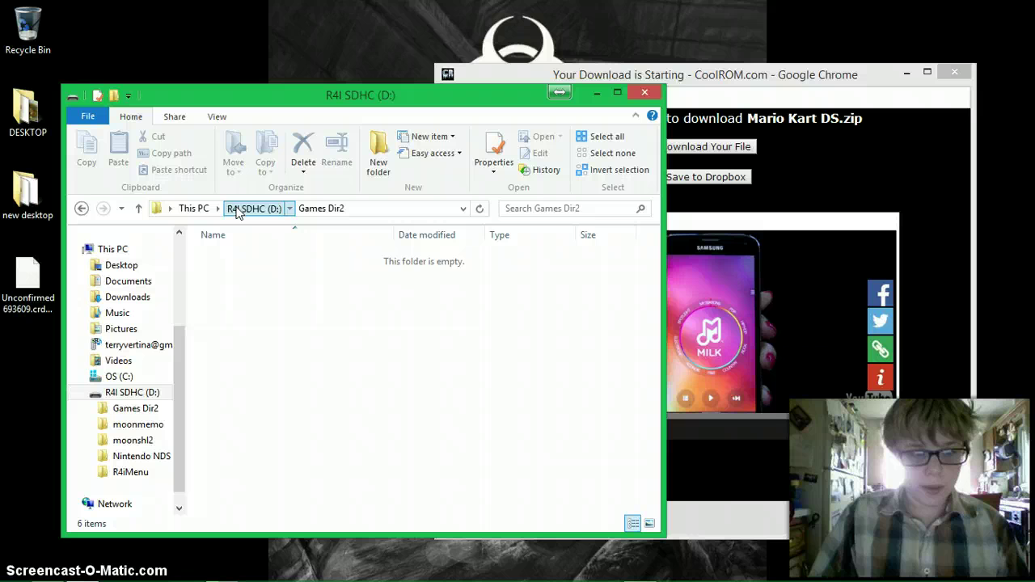
click(272, 307)
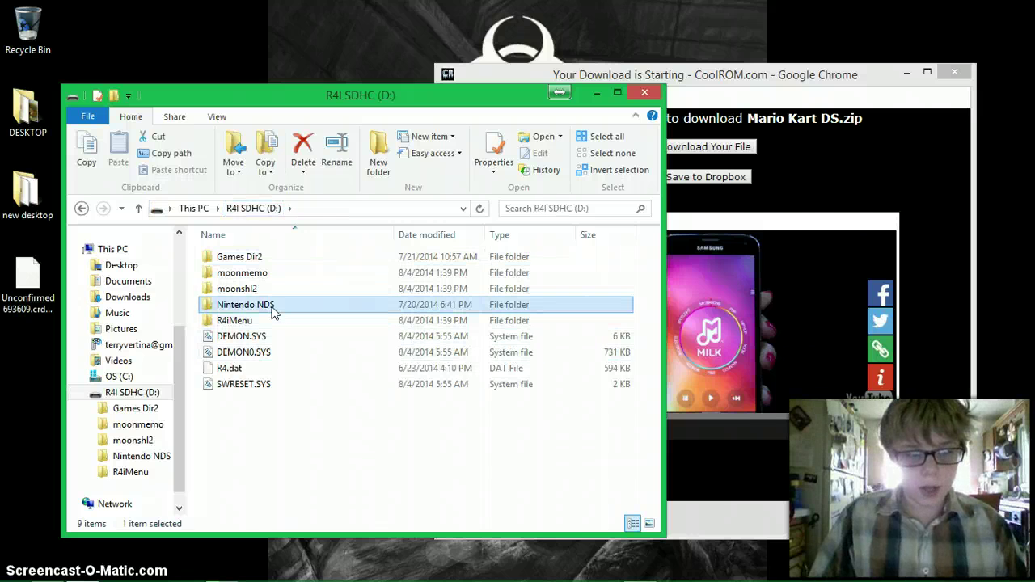
double_click(272, 307)
click(257, 210)
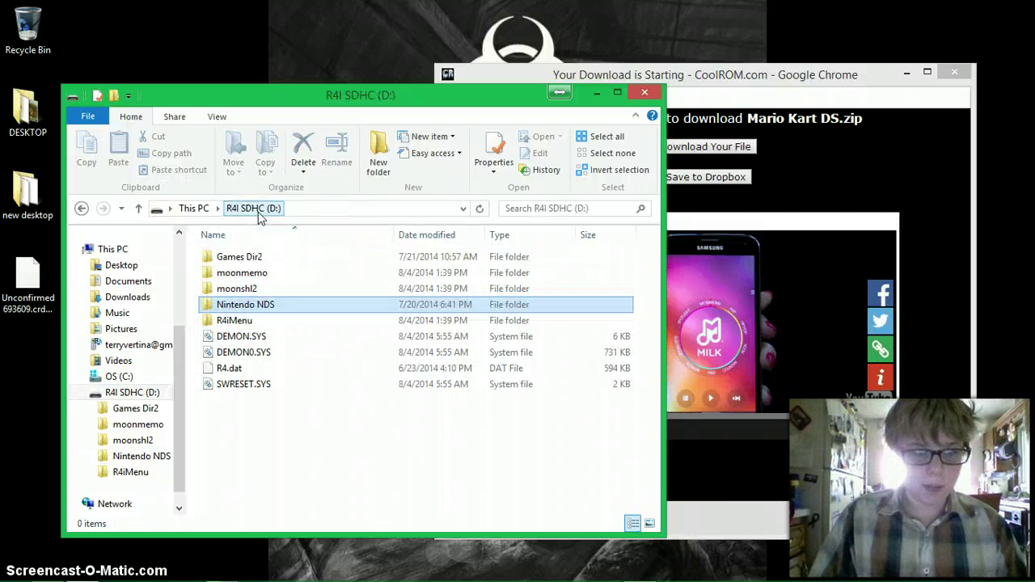
Rename the Games Dir2 folder to Games
click(241, 259)
right_click(243, 259)
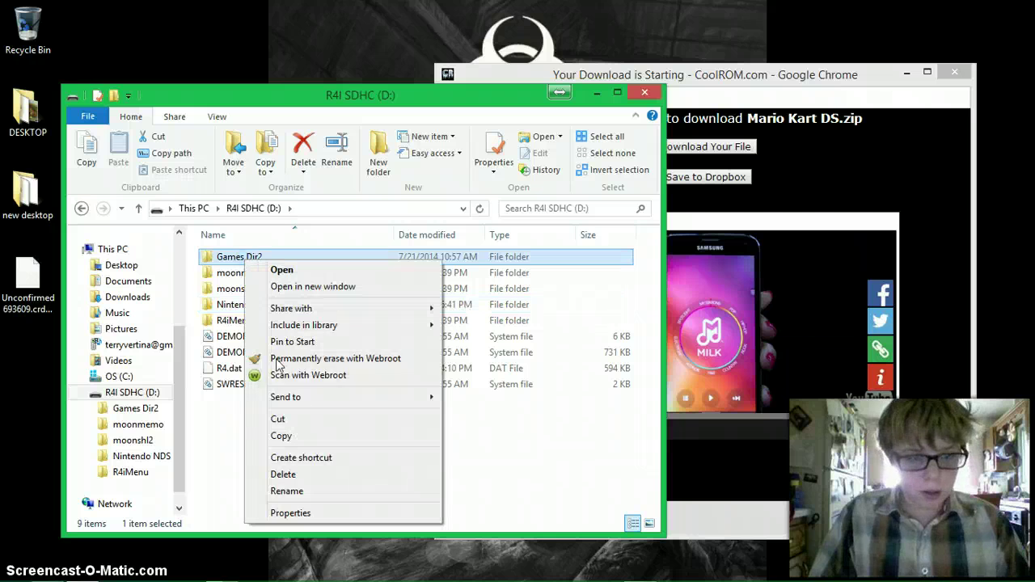
click(285, 491)
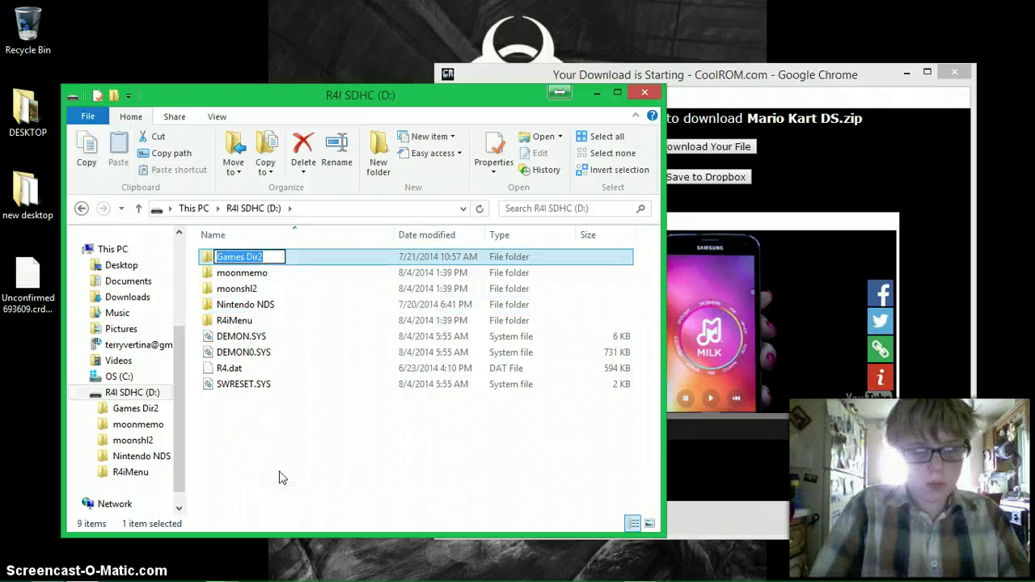
text(Gae)
key(BackSpace)
text(mes)
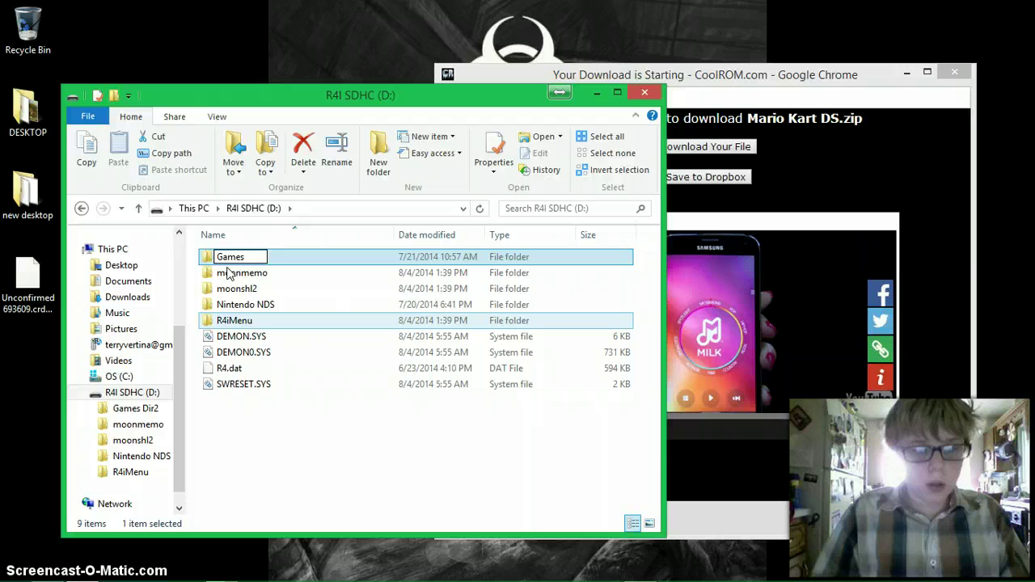
key(Return)
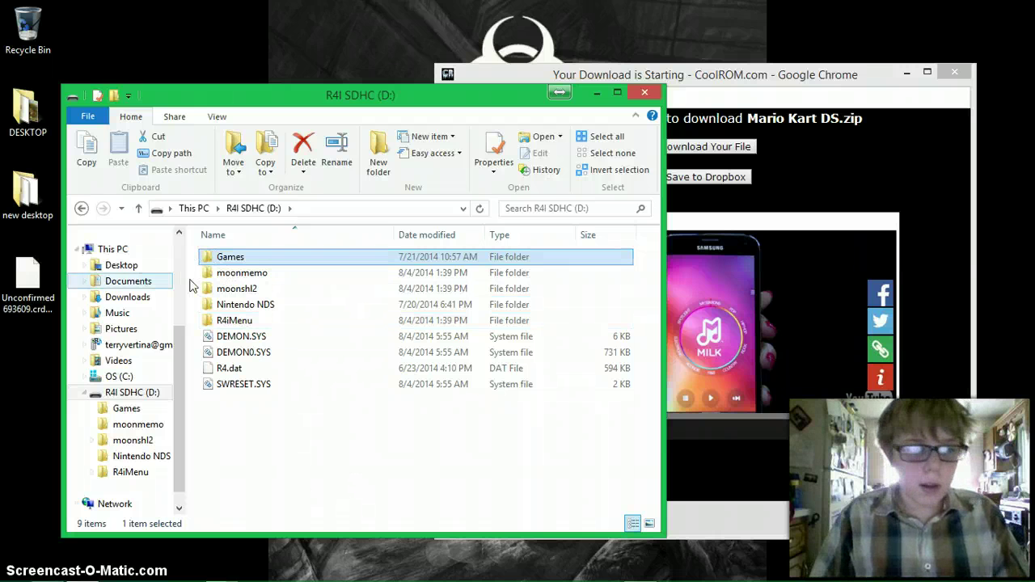
Rename Nintendo NDS to games and confirm merging it into Games
click(258, 313)
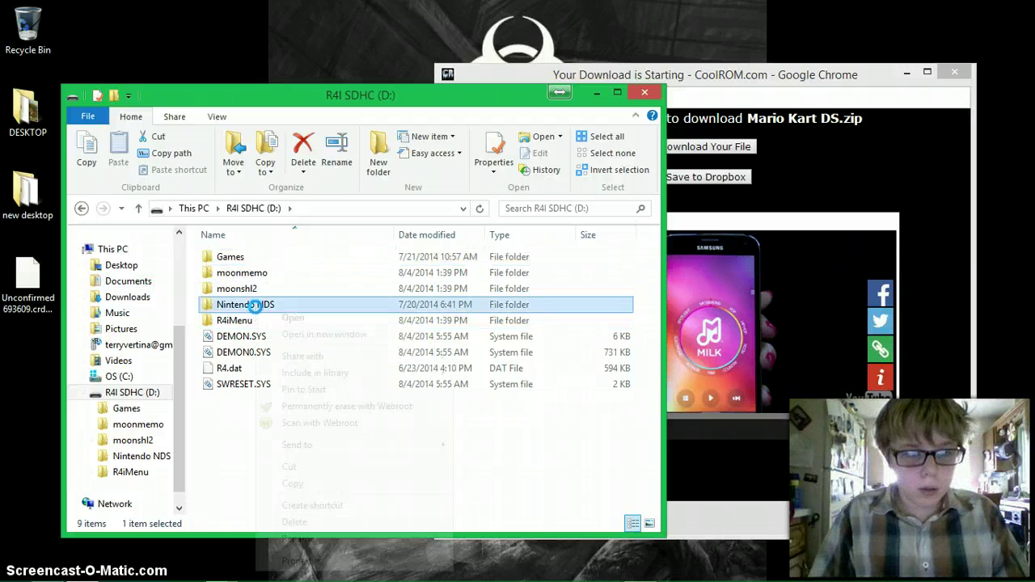
right_click(257, 309)
click(296, 538)
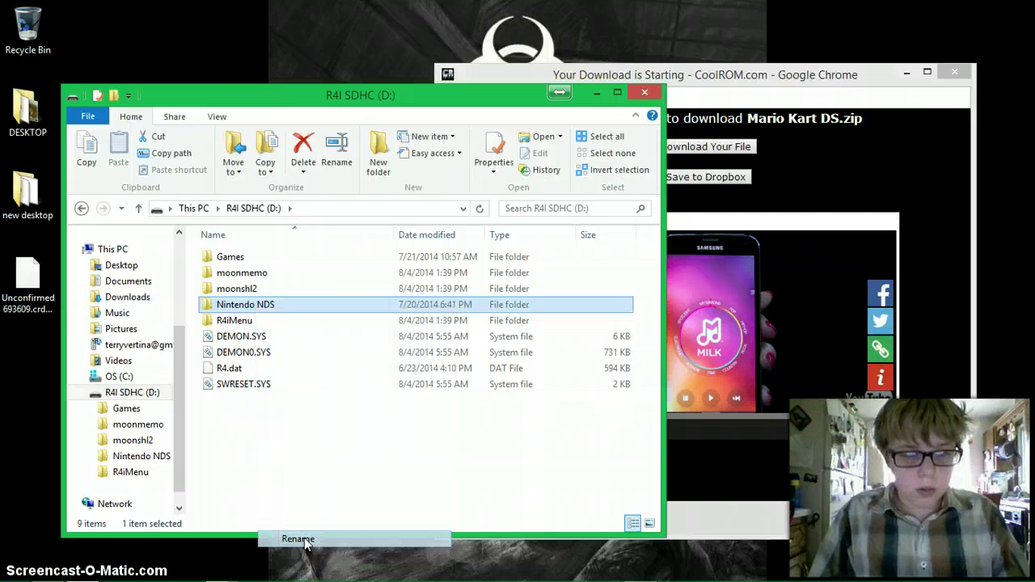
text(games)
key(Return)
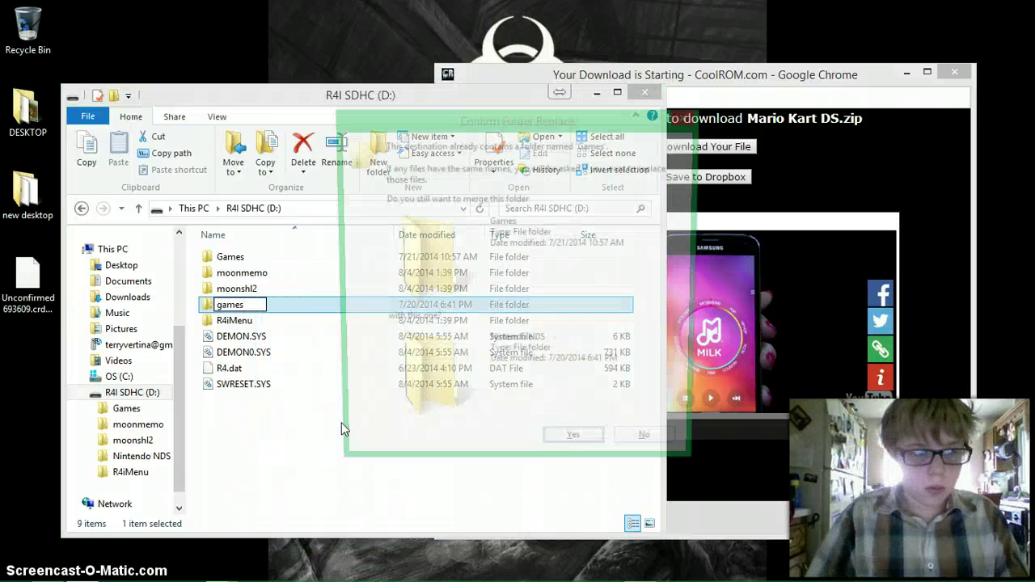
click(578, 450)
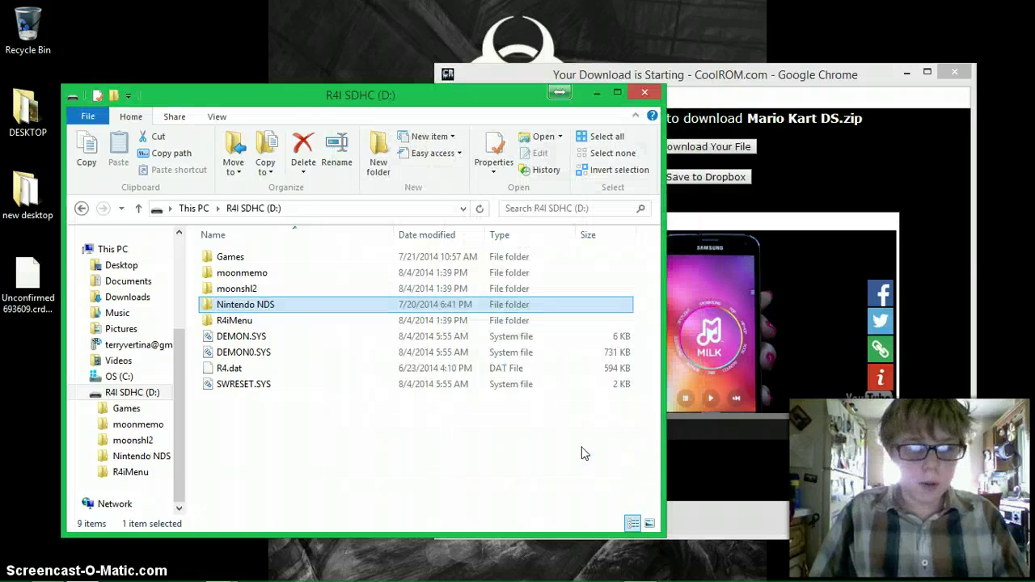
Check the merged Games folder's contents, then return to the drive root
click(228, 258)
double_click(227, 257)
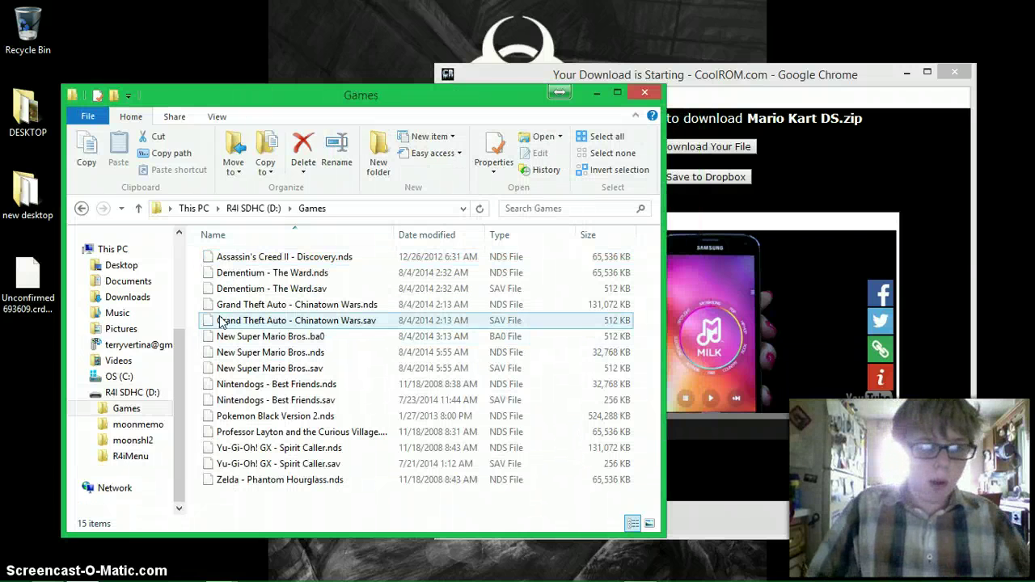
click(257, 209)
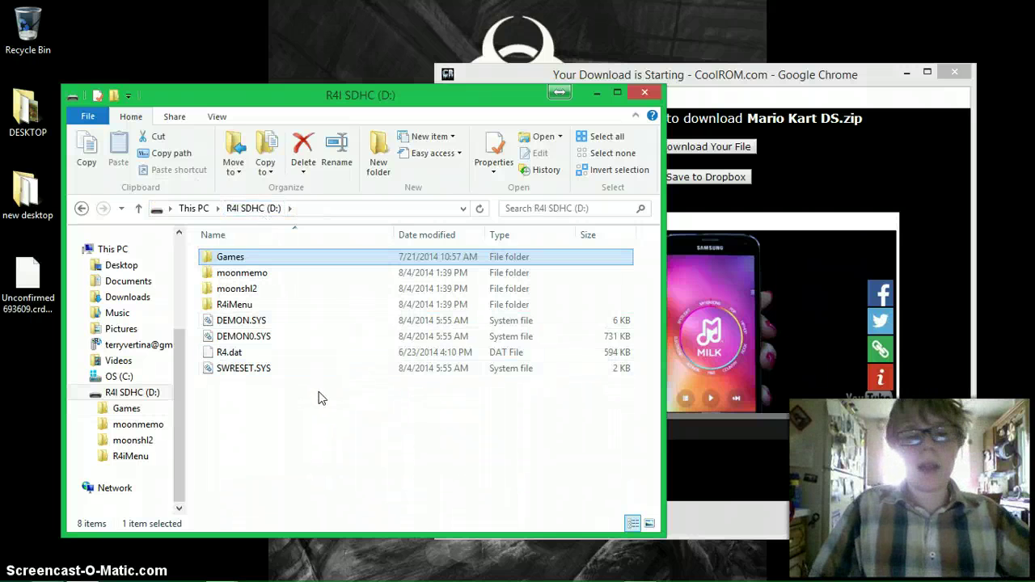
click(765, 532)
click(279, 450)
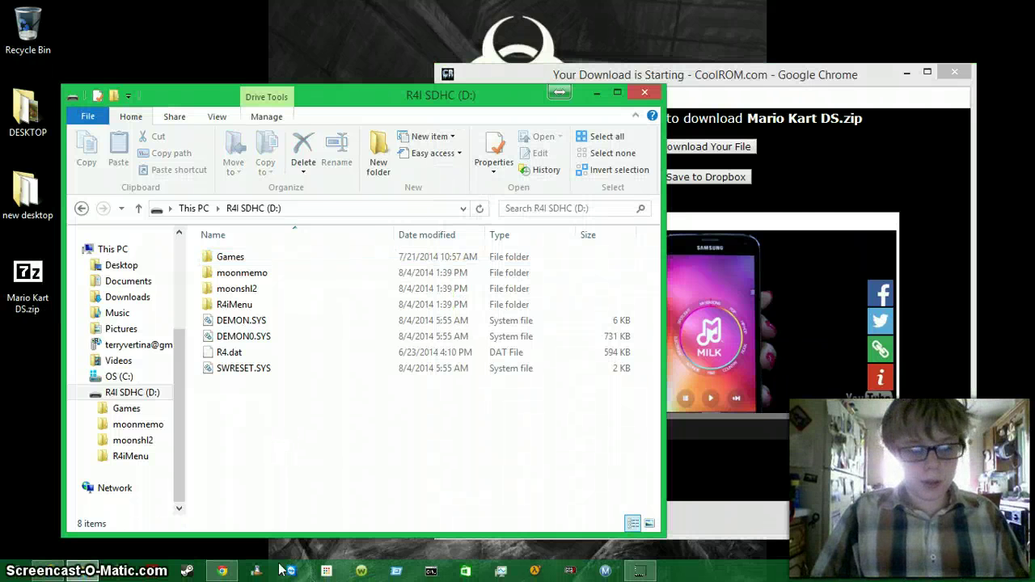
click(221, 572)
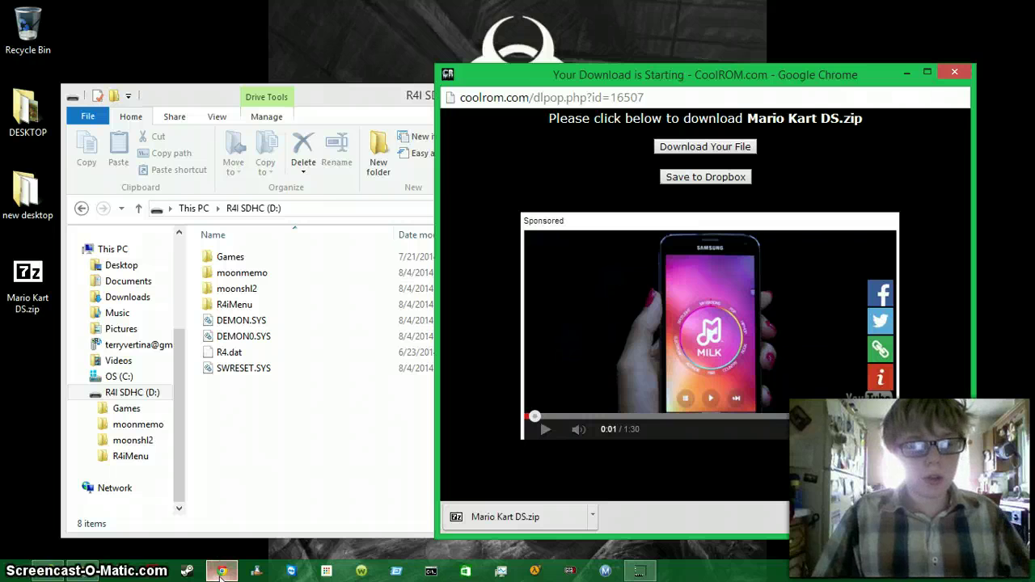
right_click(221, 572)
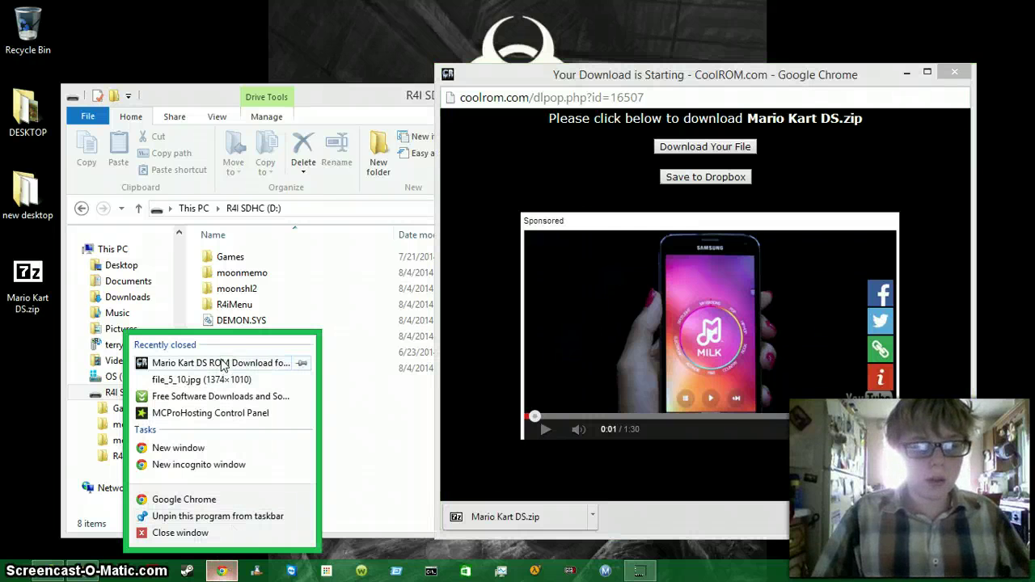
click(223, 364)
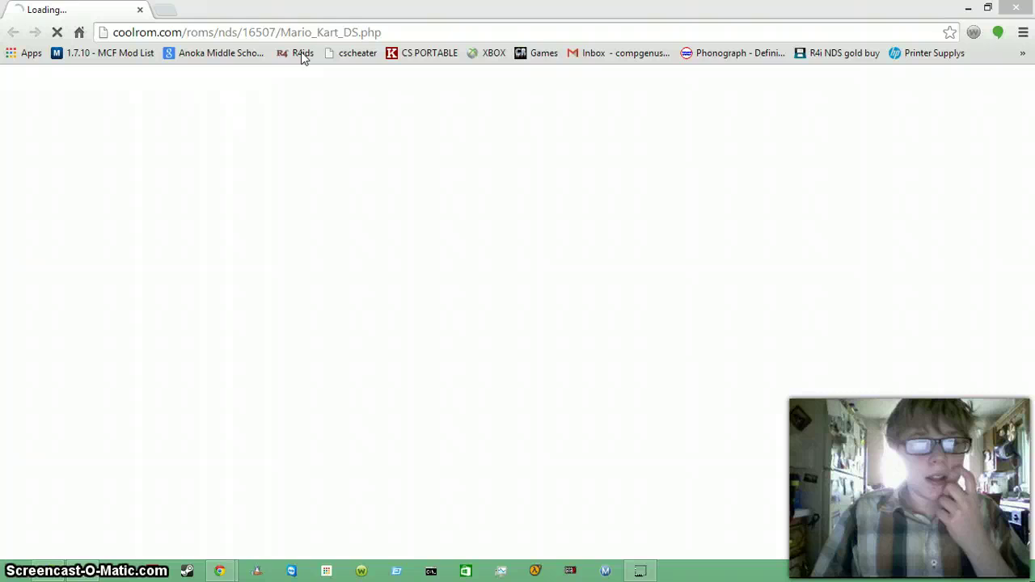
click(360, 32)
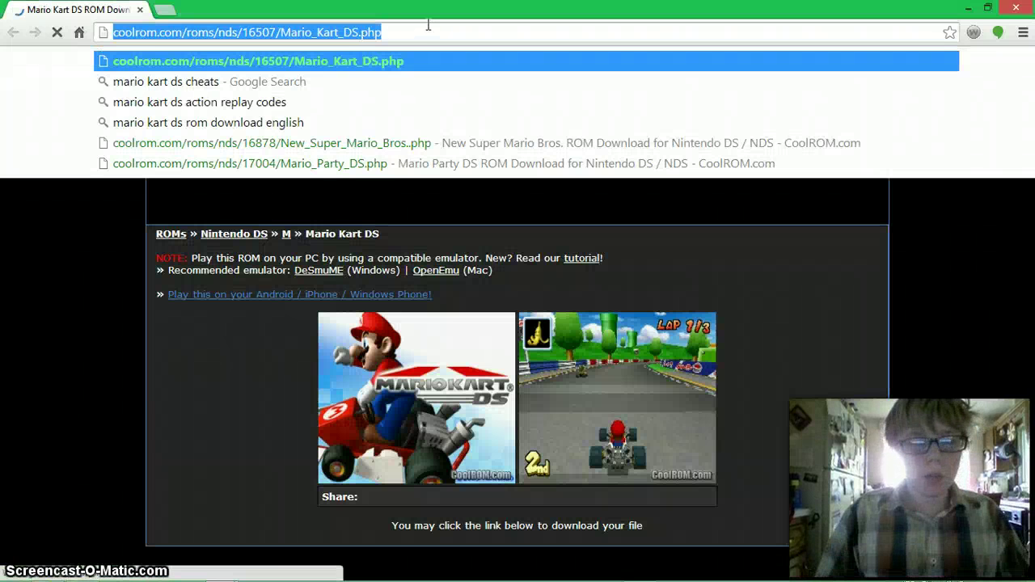
click(528, 63)
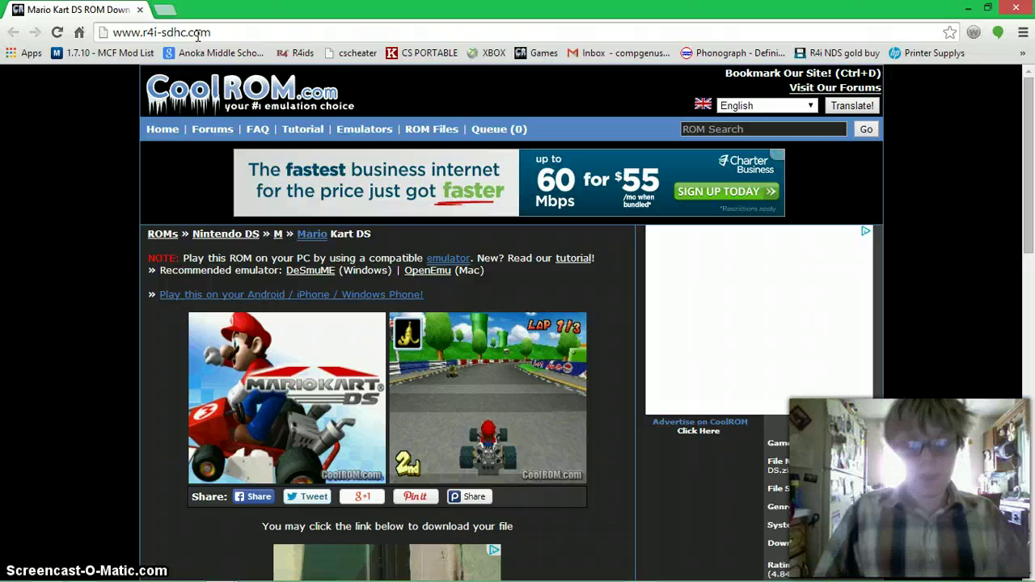
key(Return)
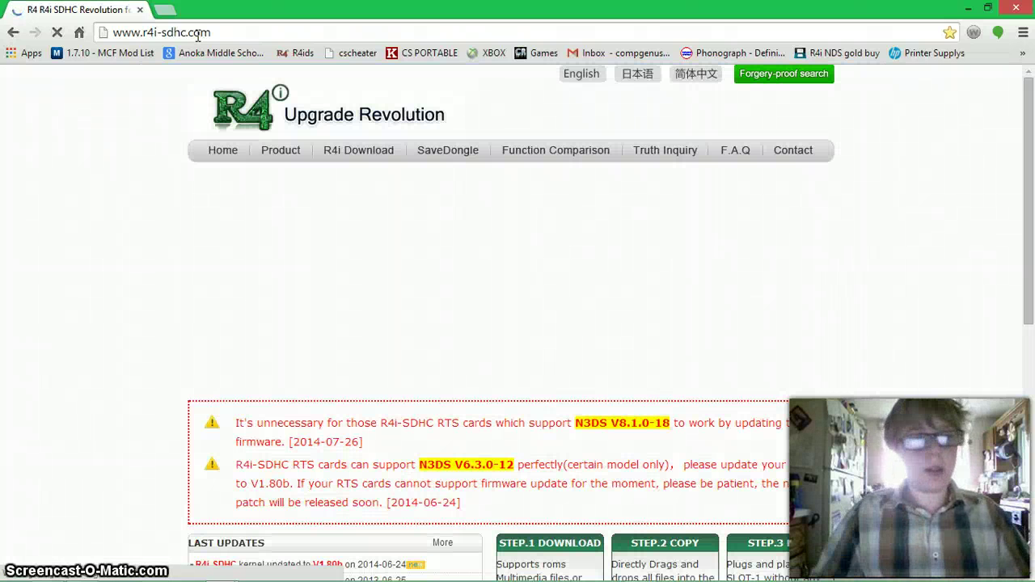
Browse the R4i Download page down to the V1.4.5 kernel grid, then close that Chrome window
click(350, 159)
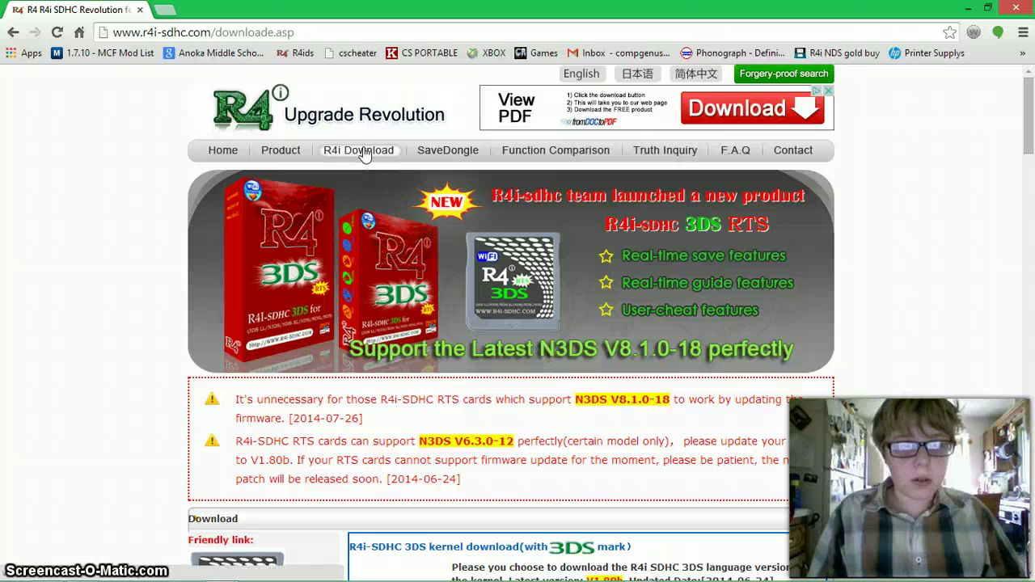
scroll(248, 273, down, 15)
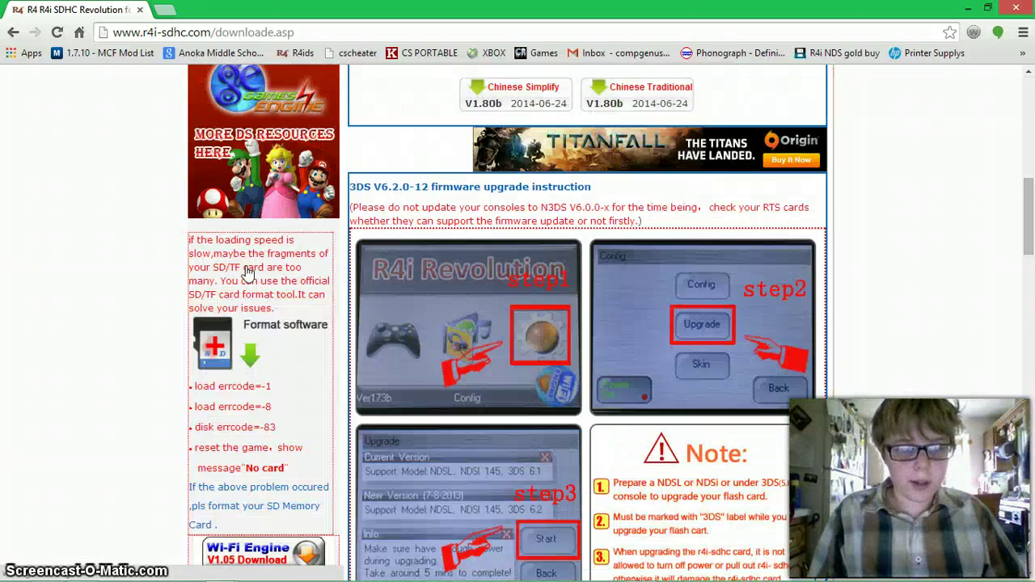
scroll(249, 273, down, 3)
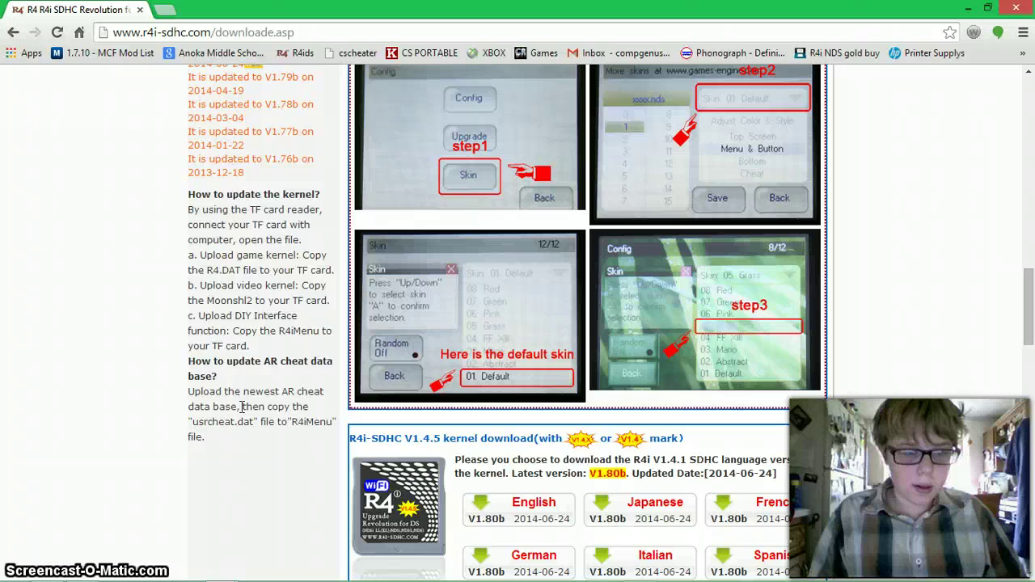
scroll(648, 405, down, 4)
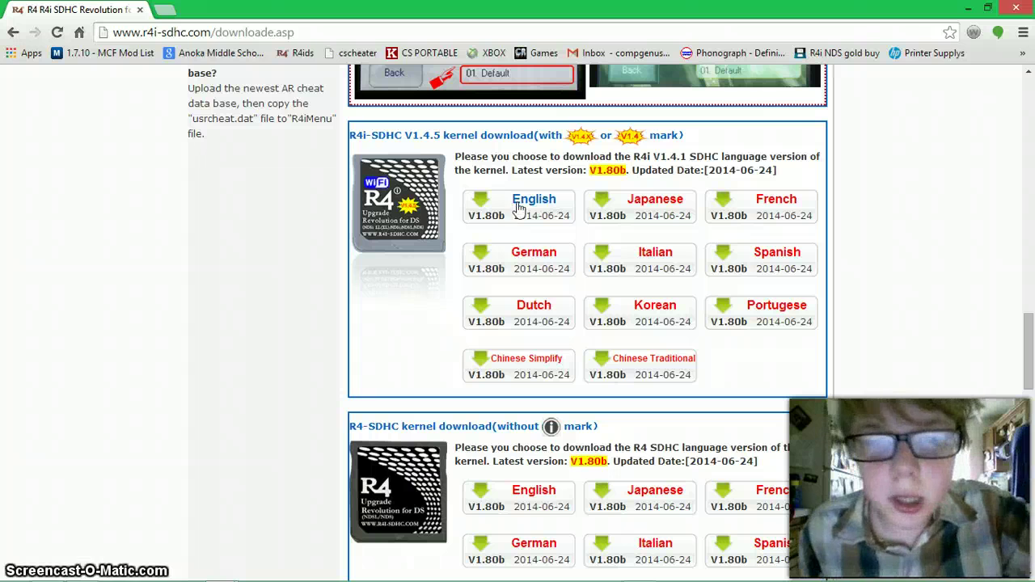
click(1013, 8)
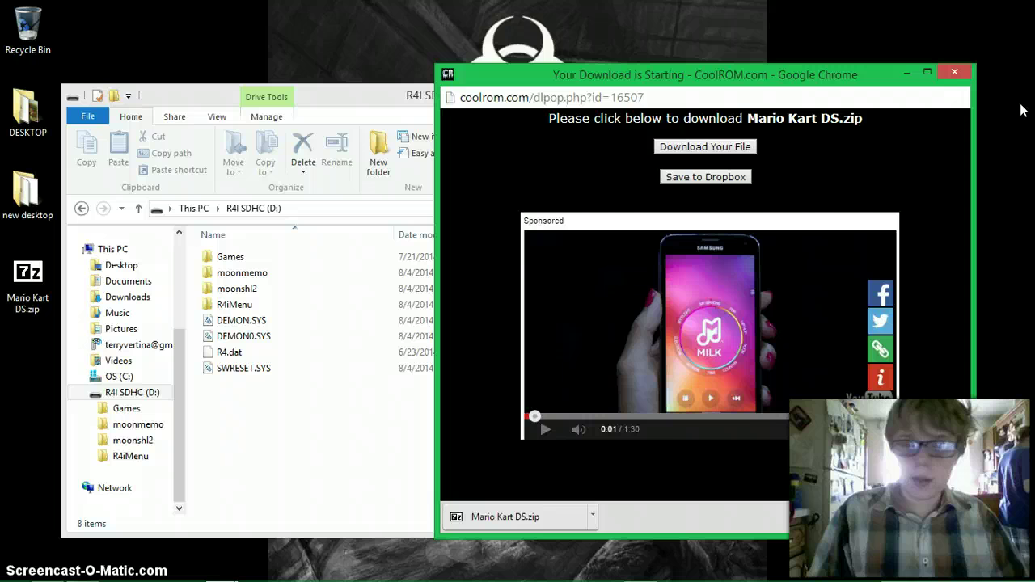
Close the CoolROM popup, open the card's Games folder, and open Mario Kart DS.zip in 7-Zip
click(954, 73)
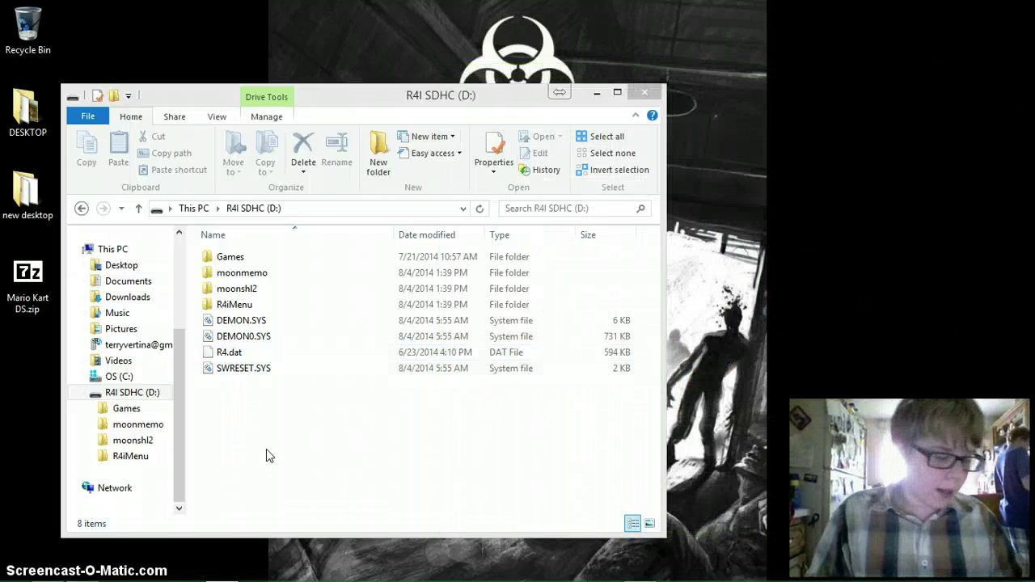
click(267, 259)
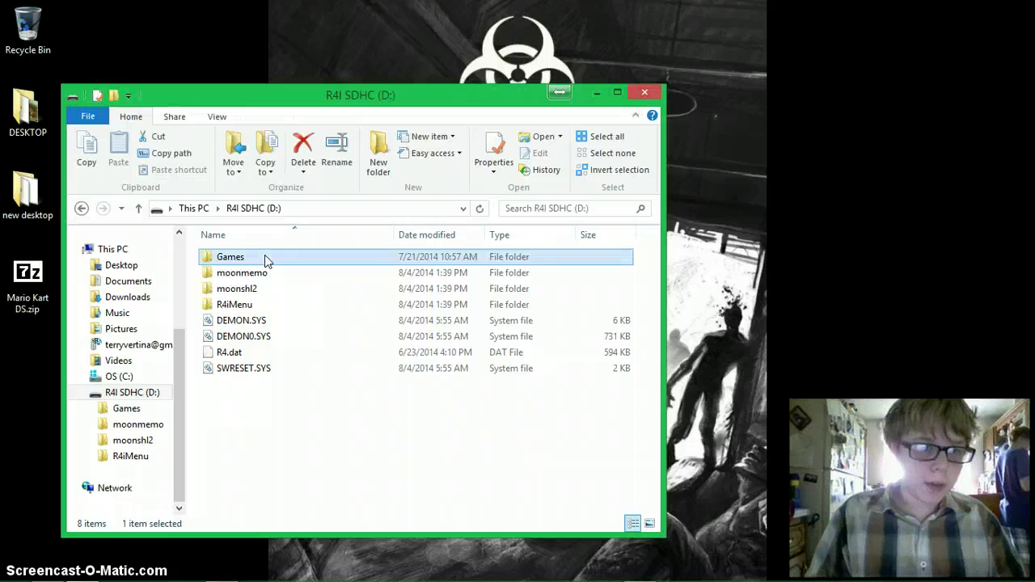
double_click(264, 256)
drag(349, 91, 538, 107)
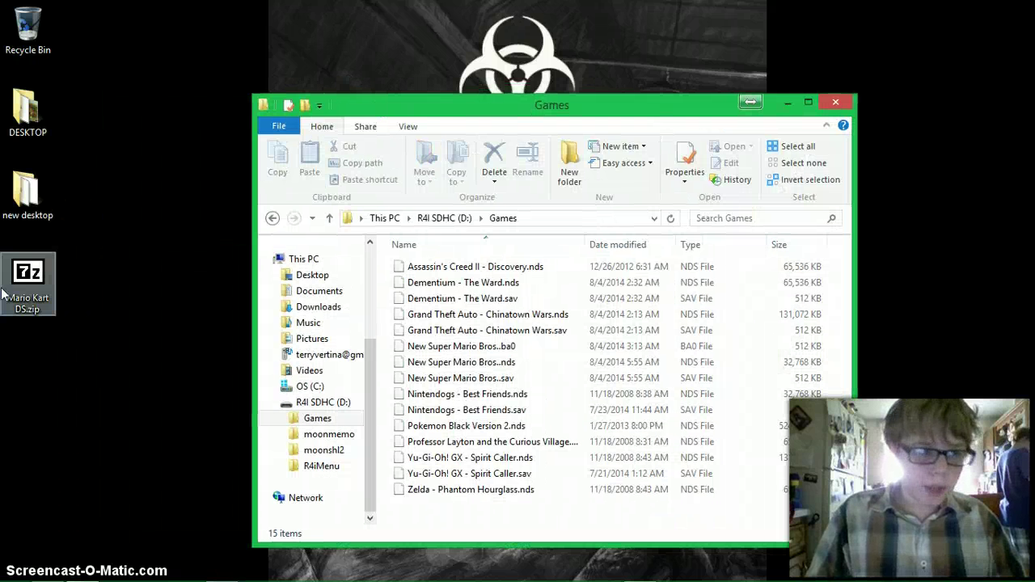
right_click(42, 278)
click(89, 285)
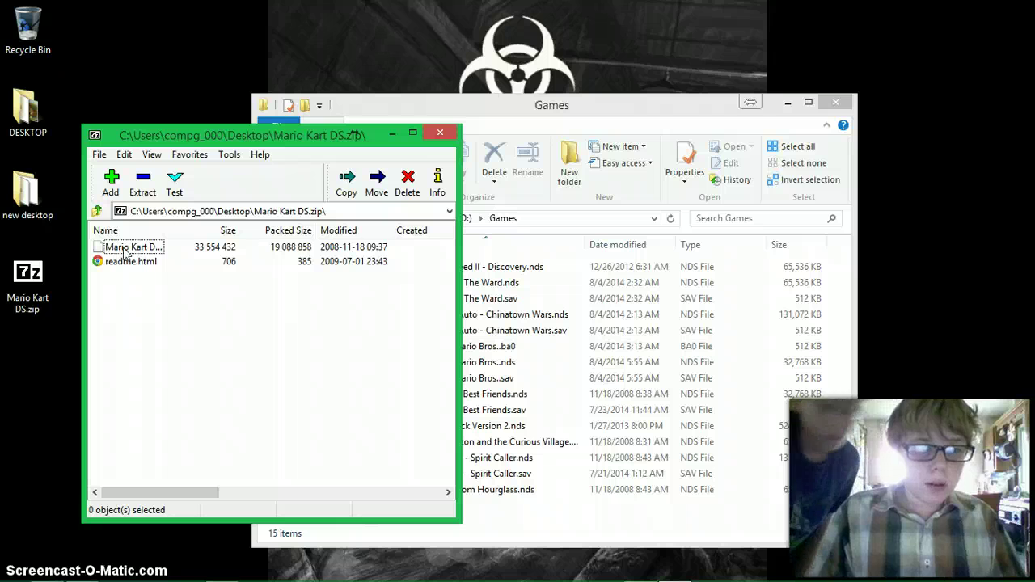
Copy Mario Kart DS.nds (32.0 MB) from 7-Zip into the Games folder, then close 7-Zip
drag(126, 253, 525, 319)
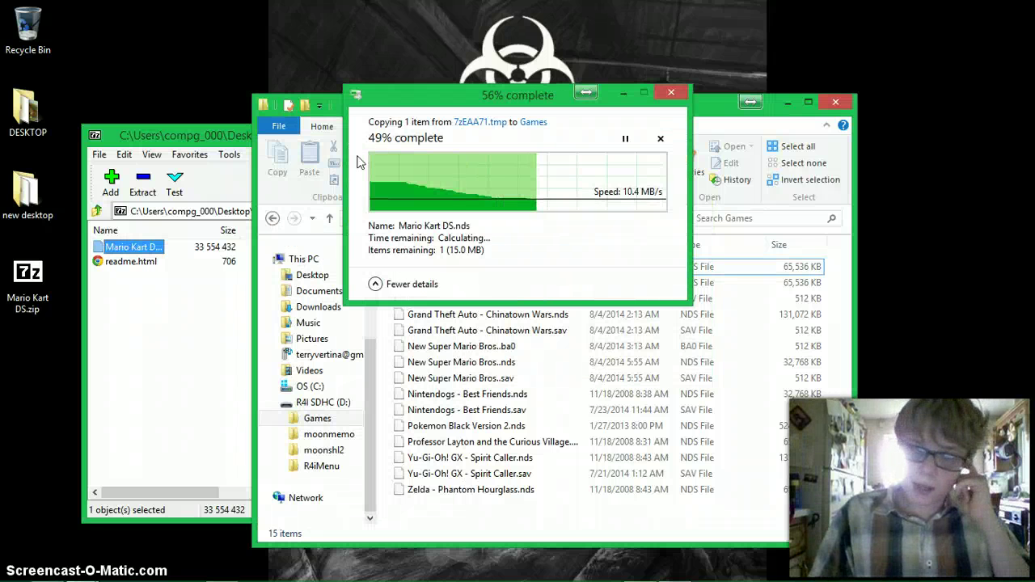
click(173, 142)
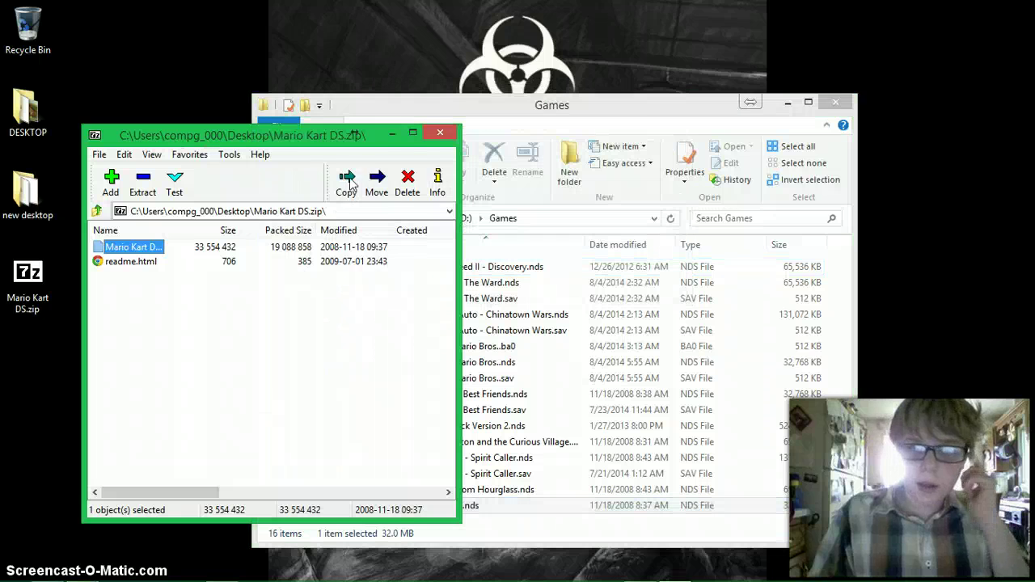
click(448, 134)
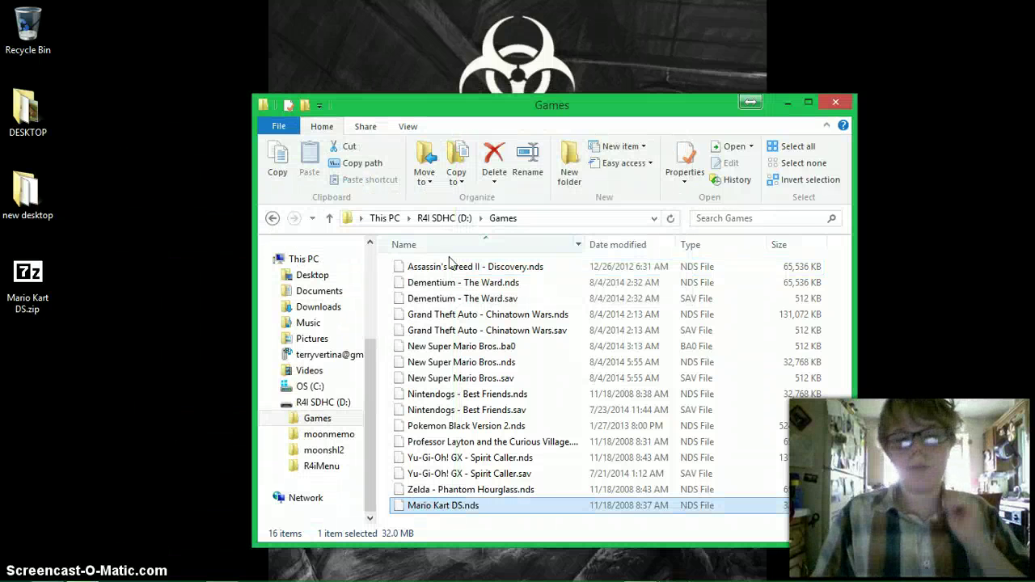
Close the Games folder Explorer window to reveal the desktop
click(833, 102)
mouse_move(886, 579)
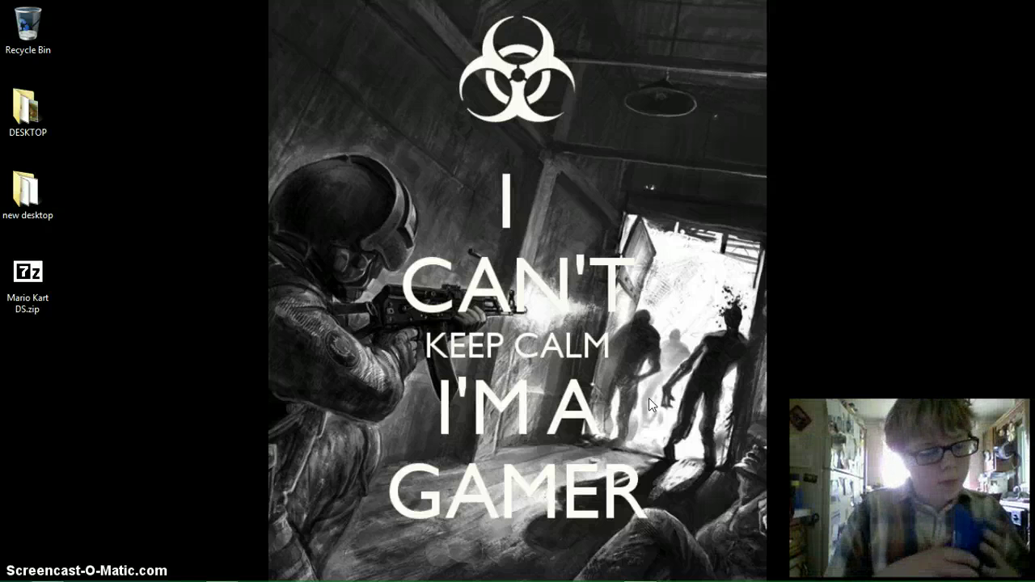
mouse_move(643, 580)
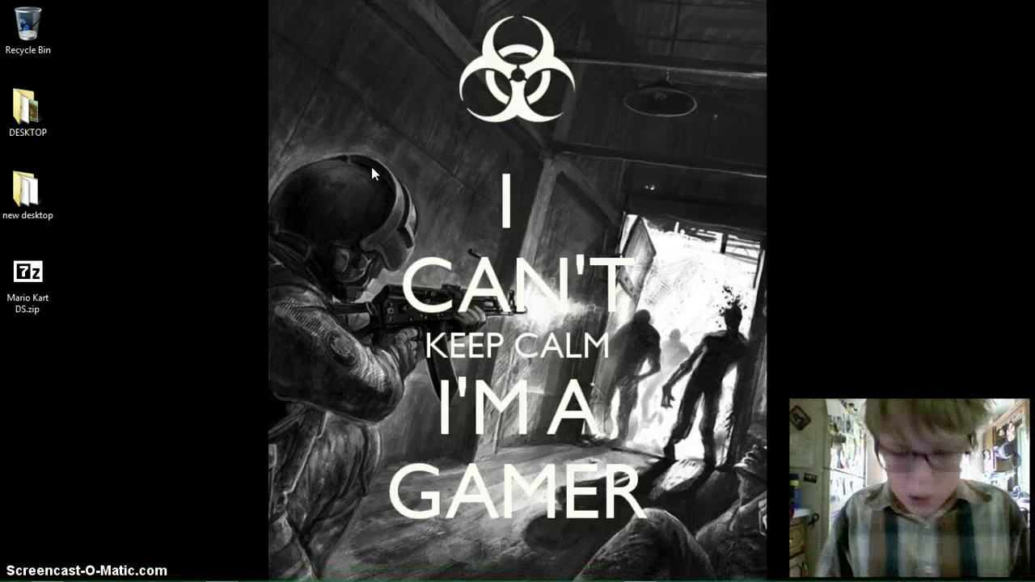